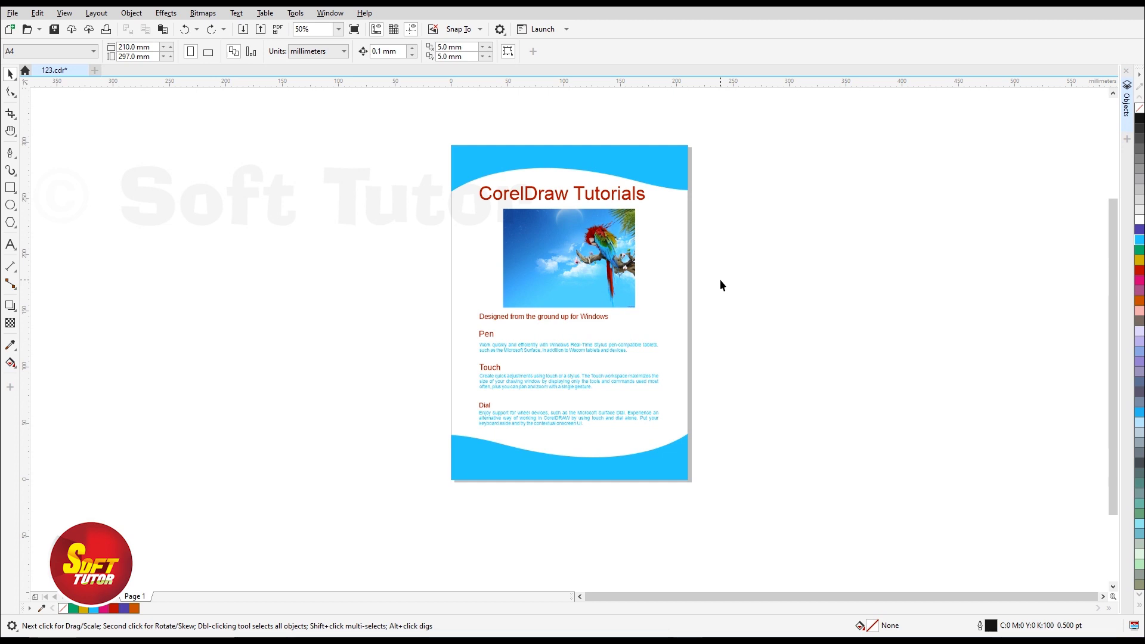
Pan and zoom around the brochure page to look over its layout.
key(h)
drag(744, 283, 685, 294)
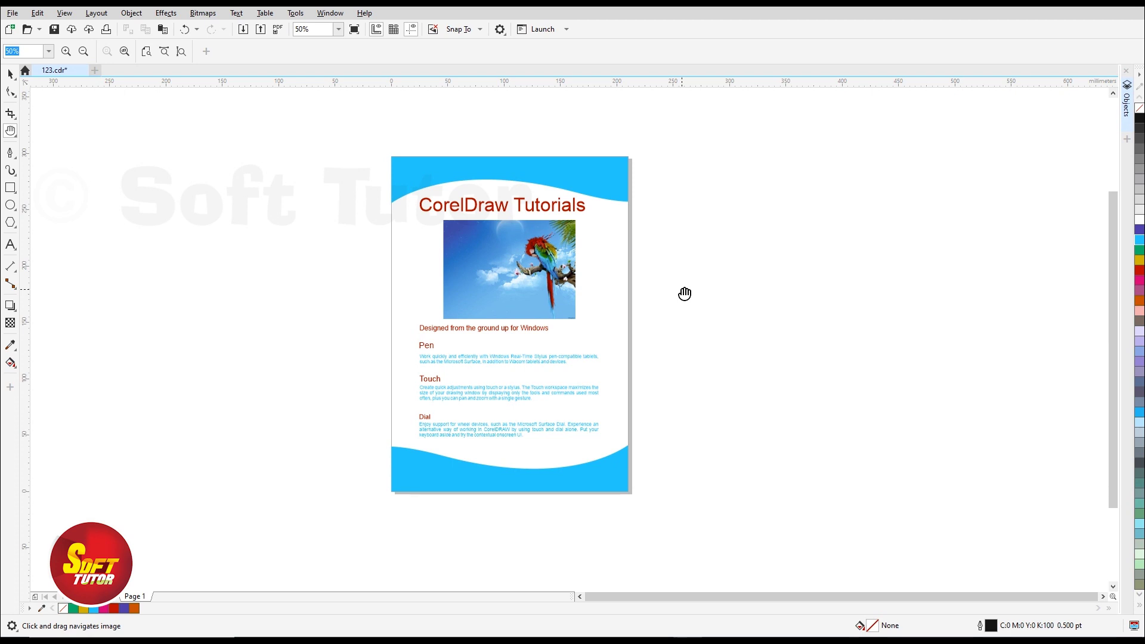
scroll(639, 281, up, 2)
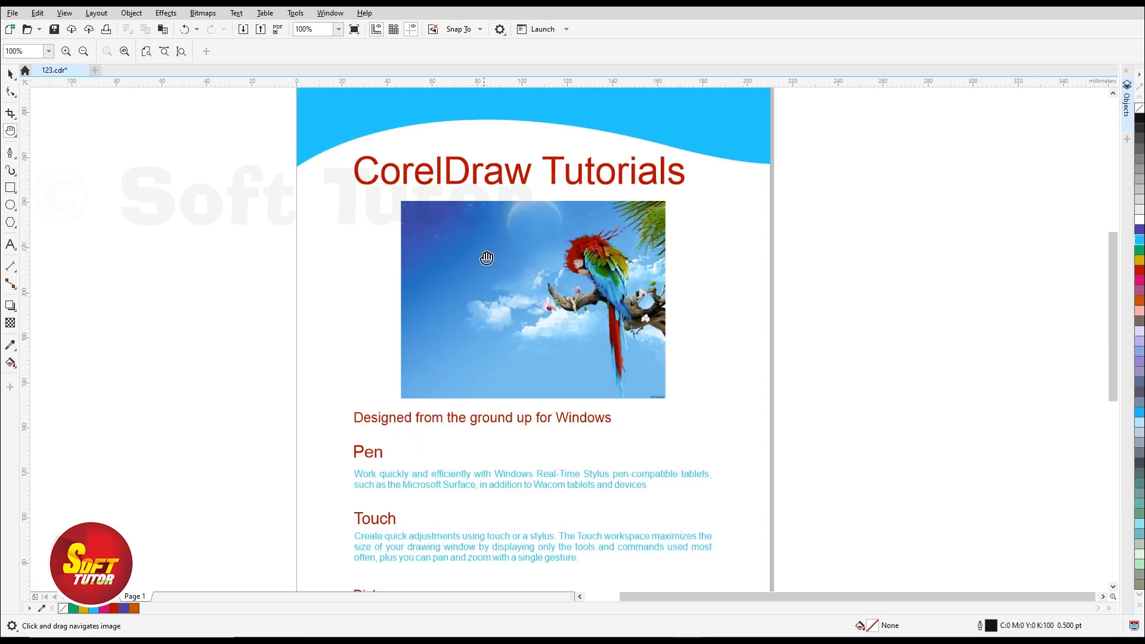
scroll(641, 275, up, 1)
scroll(519, 299, up, 2)
key(h)
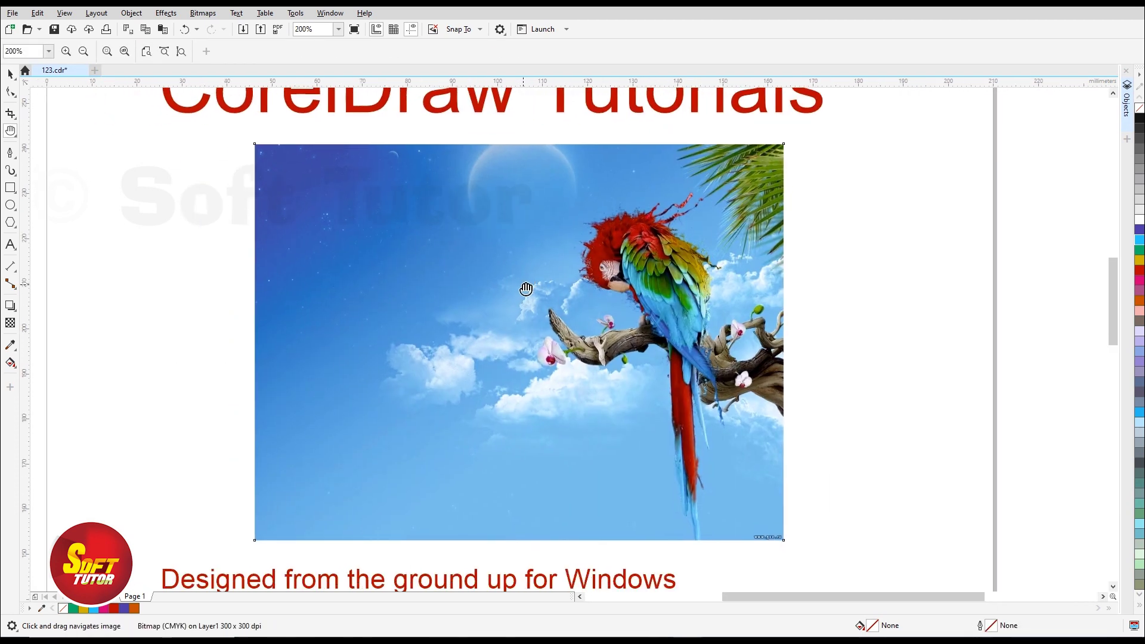
scroll(497, 280, down, 2)
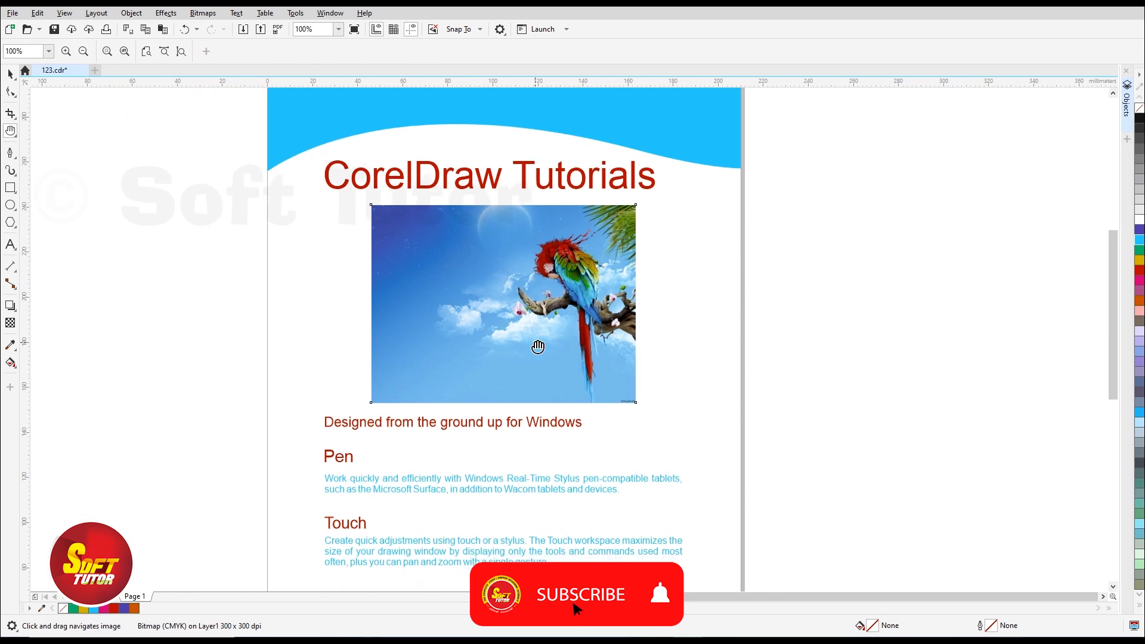
scroll(518, 302, down, 2)
scroll(518, 301, up, 1)
Select the top wave, the CorelDraw Tutorials title and the parrot photo, then zoom to 200% on the photo.
key(space)
click(805, 268)
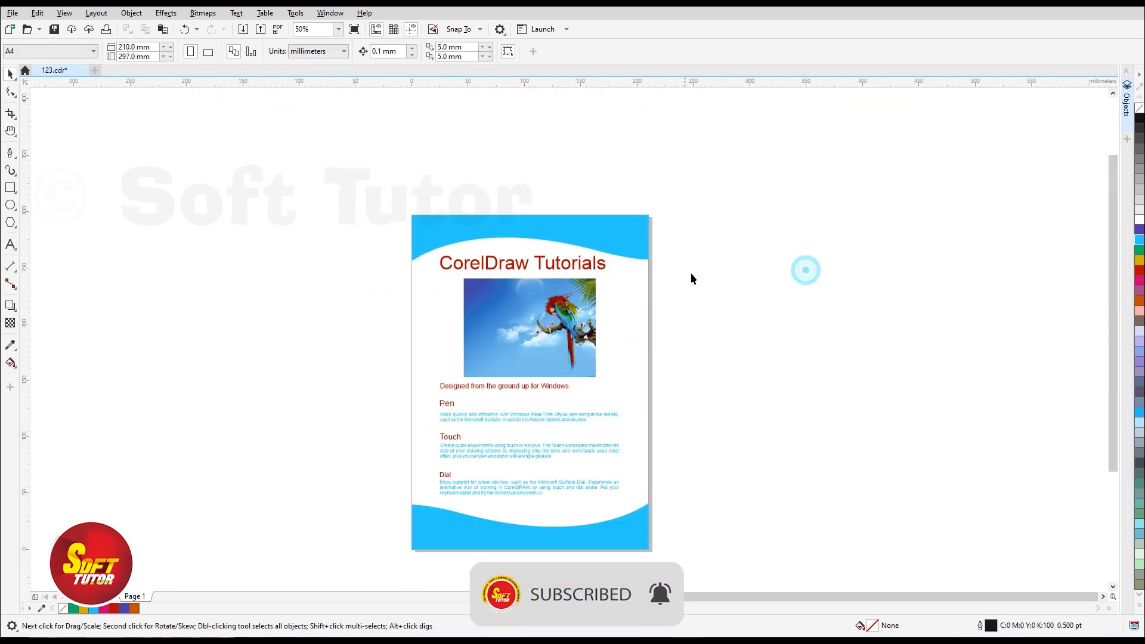
key(h)
drag(648, 319, 638, 289)
key(space)
click(609, 203)
click(557, 232)
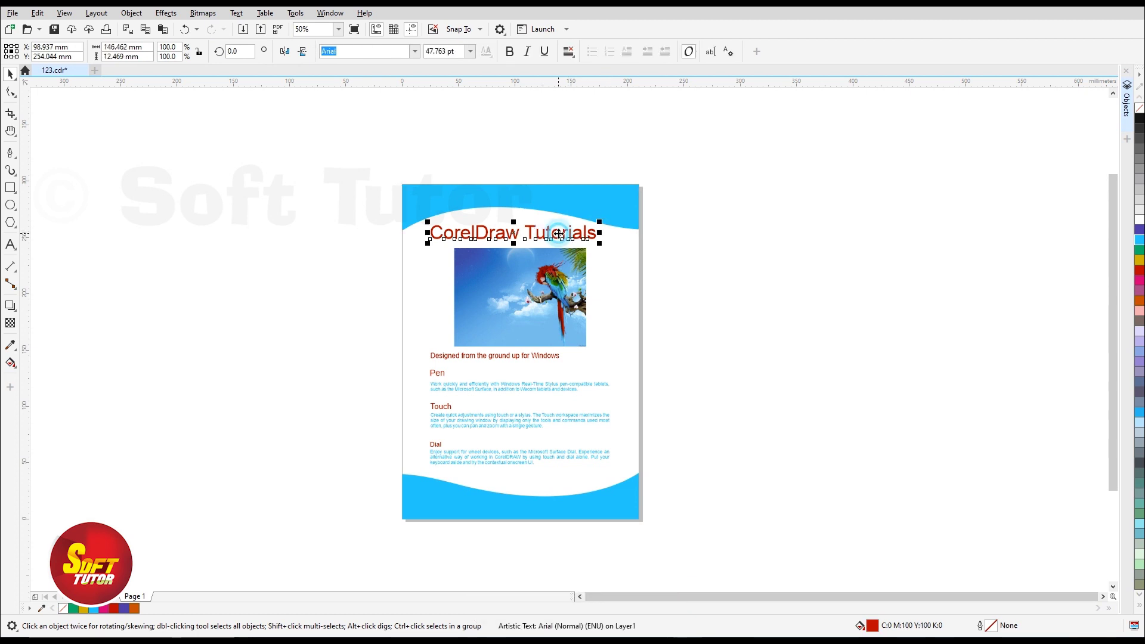
scroll(537, 267, up, 1)
click(533, 265)
scroll(432, 314, up, 1)
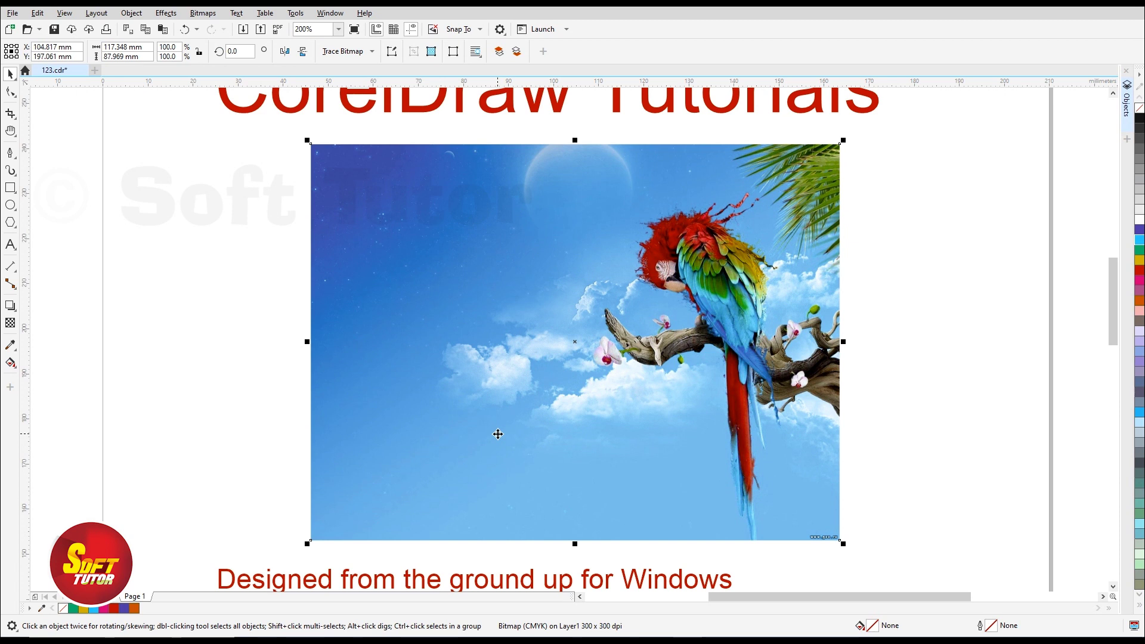
Sample the sky blue in the parrot photo with the Color Eyedropper at 800% zoom.
click(10, 344)
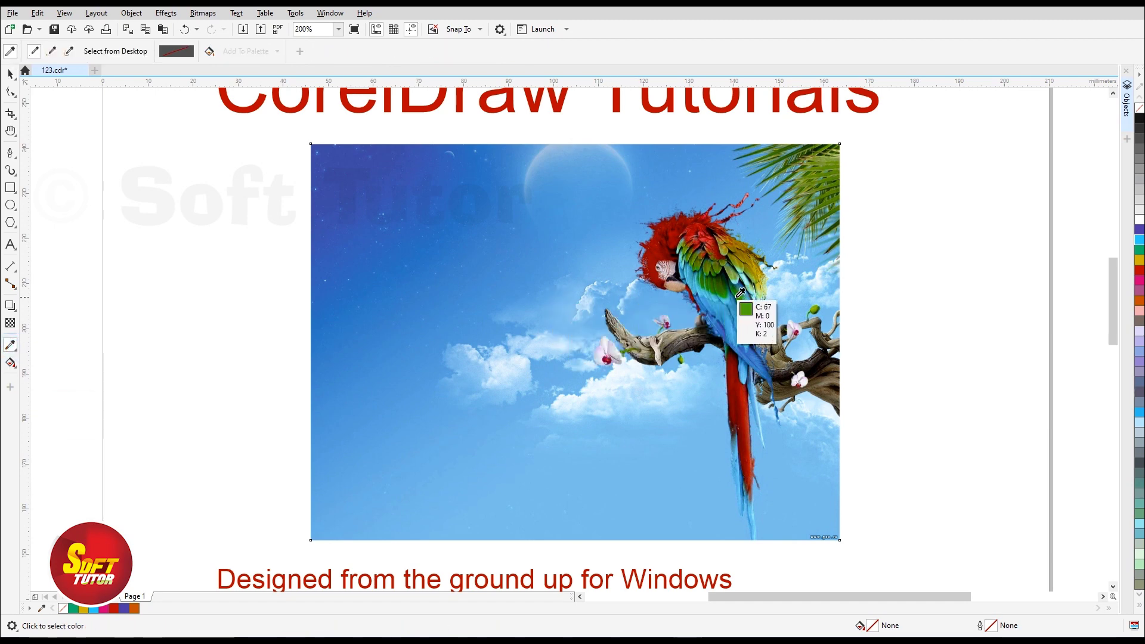
scroll(721, 289, up, 1)
scroll(718, 290, up, 1)
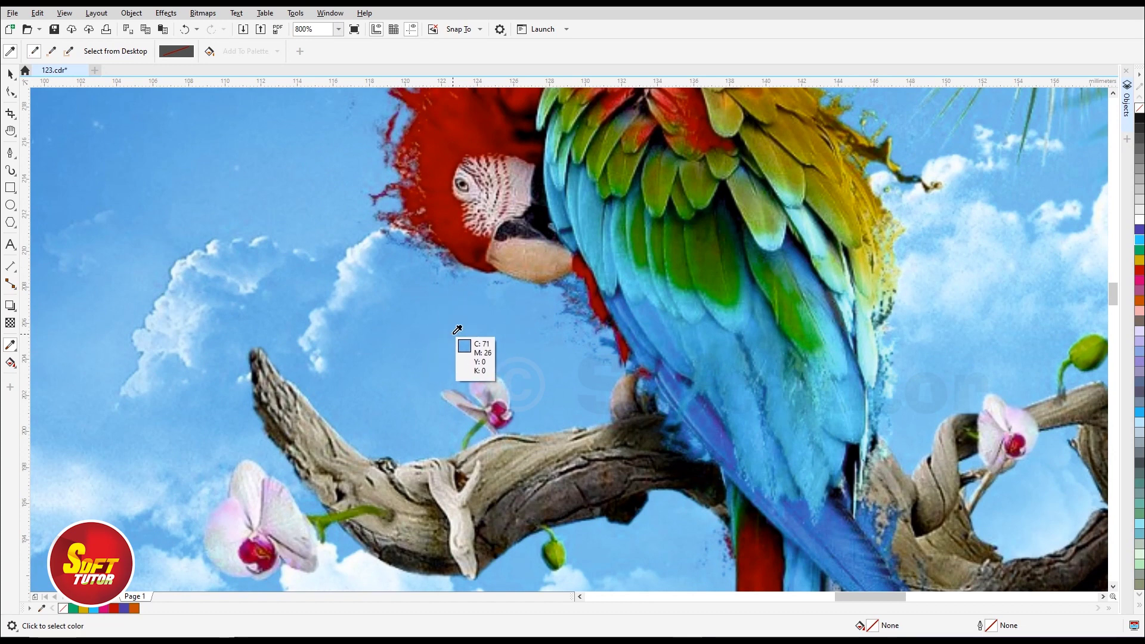
click(432, 315)
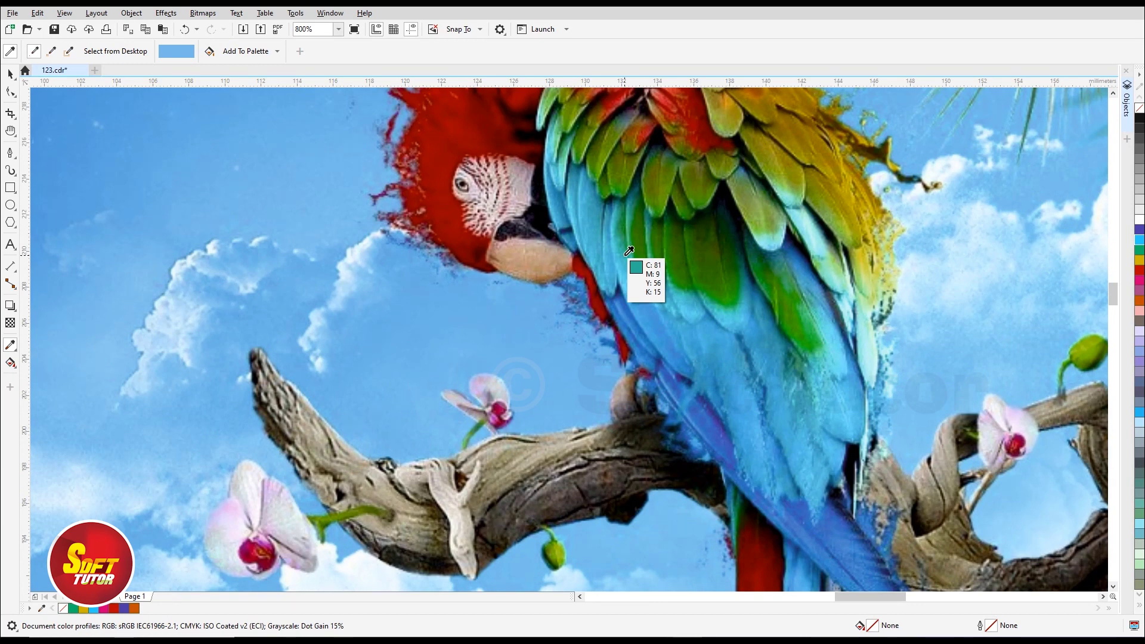
Zoom back out to the full page and deselect the parrot photo.
scroll(450, 297, down, 1)
key(space)
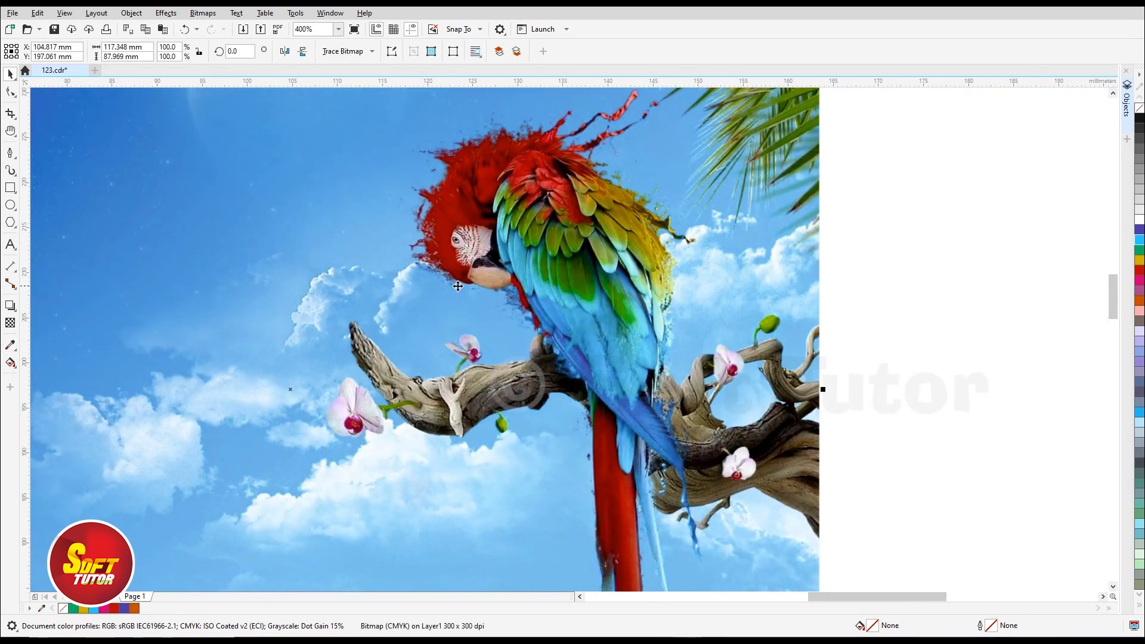
scroll(457, 286, down, 2)
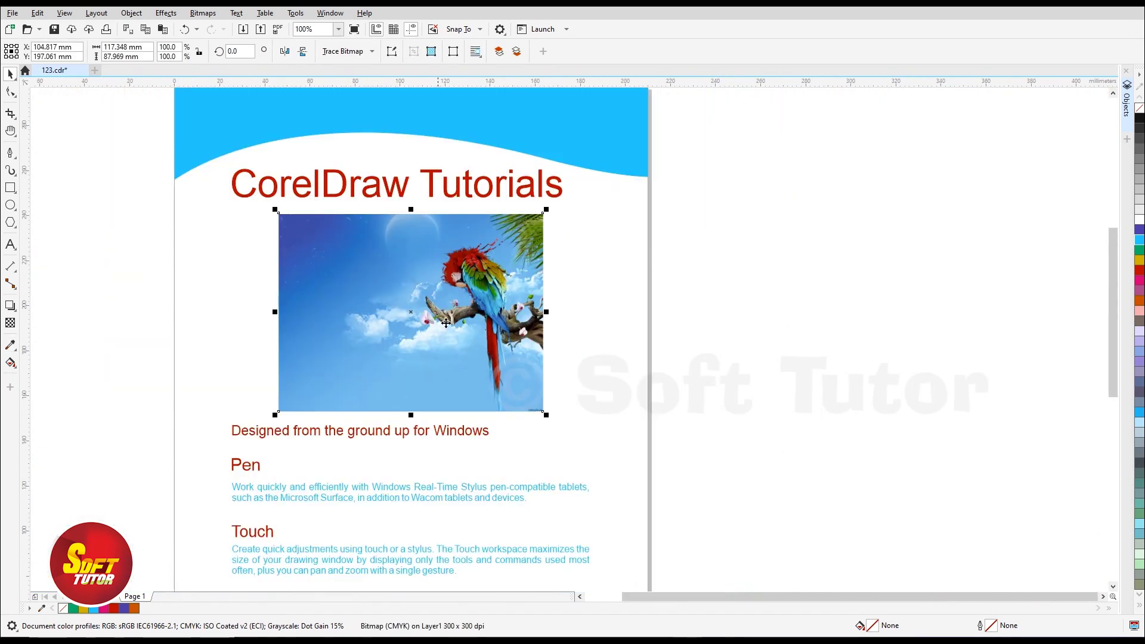
click(717, 254)
scroll(717, 256, down, 1)
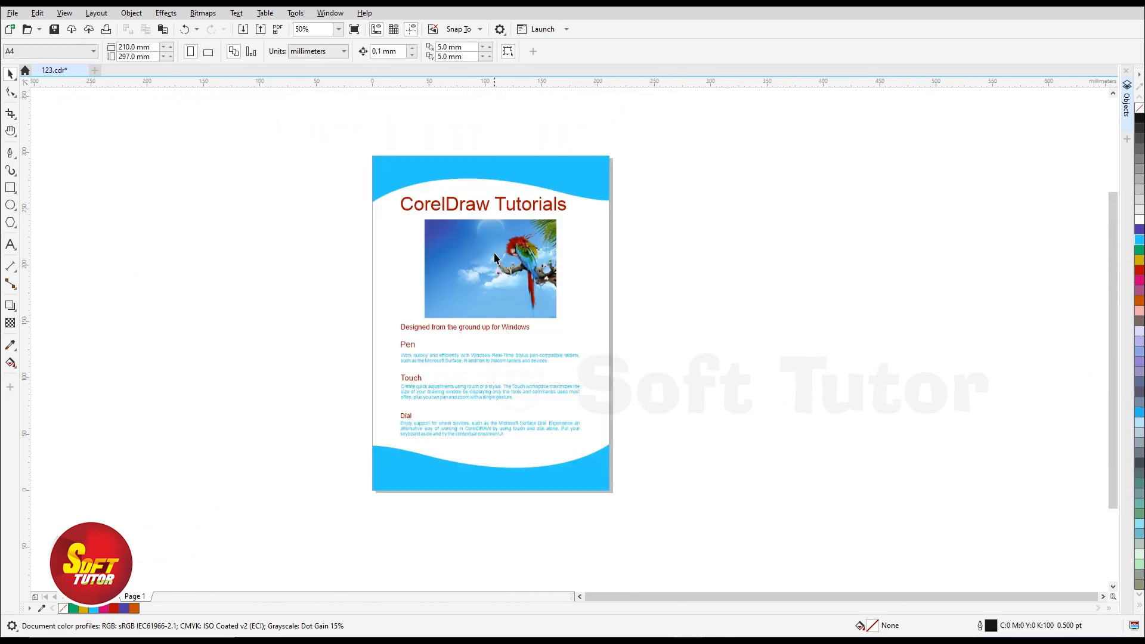
scroll(489, 246, up, 1)
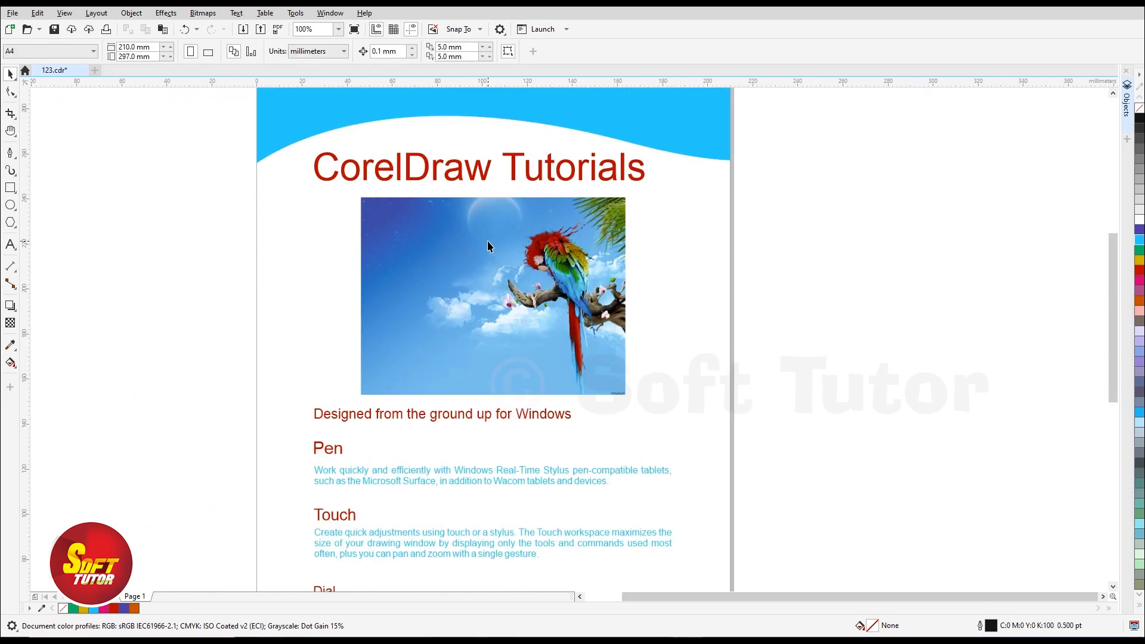
key(ctrl+p)
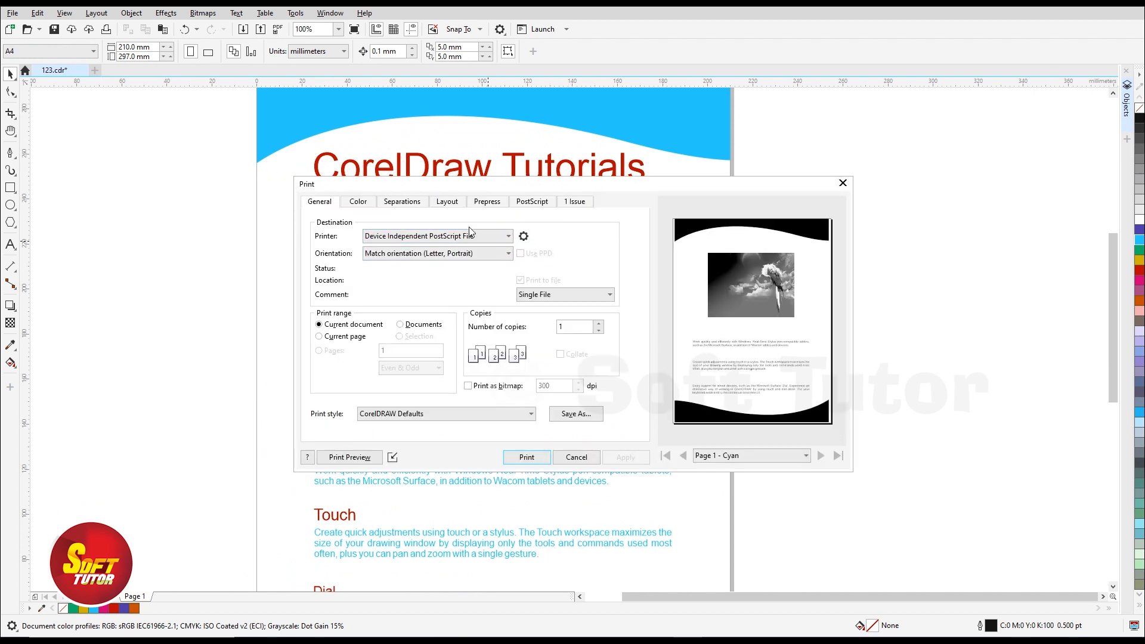
Choose the EPSON L380 Series printer in the print settings.
click(470, 236)
click(449, 293)
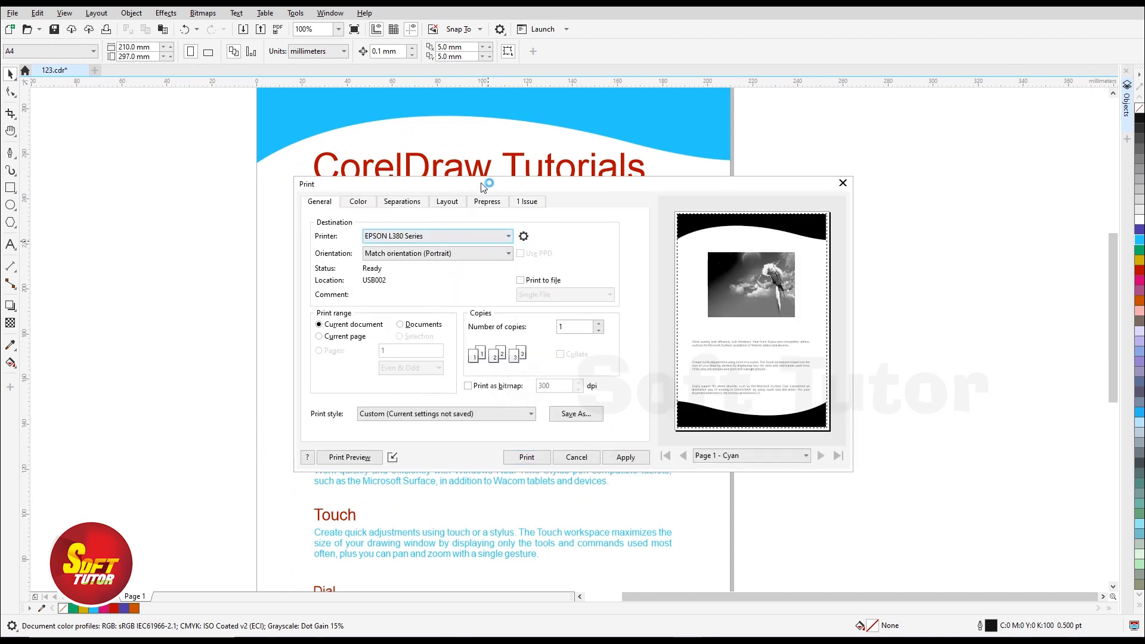
drag(483, 188, 495, 172)
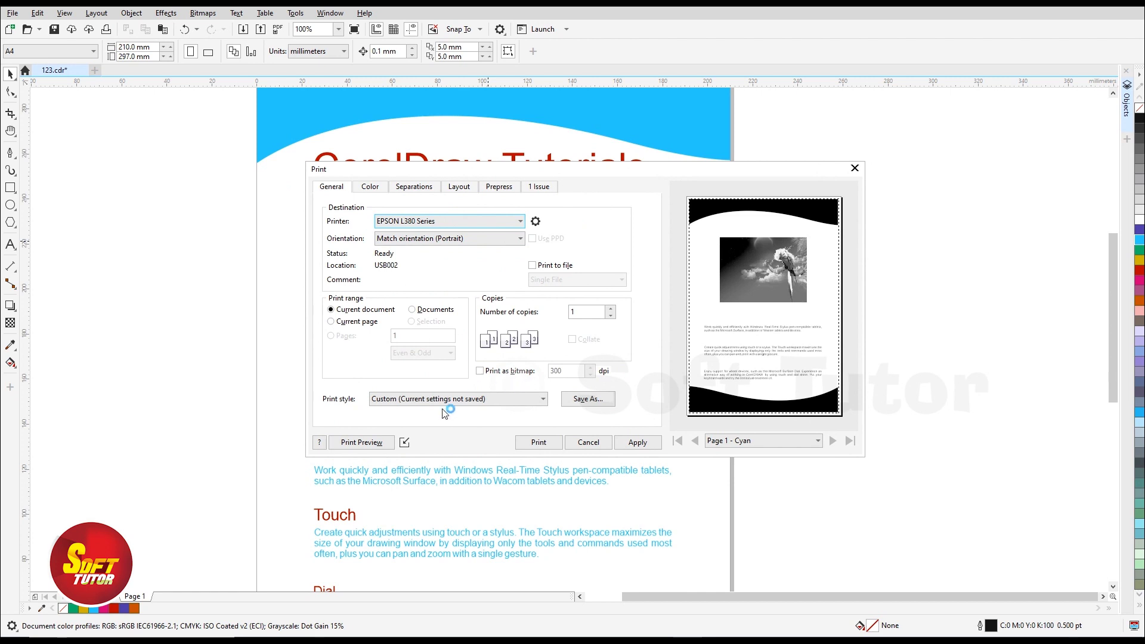
click(406, 442)
click(405, 442)
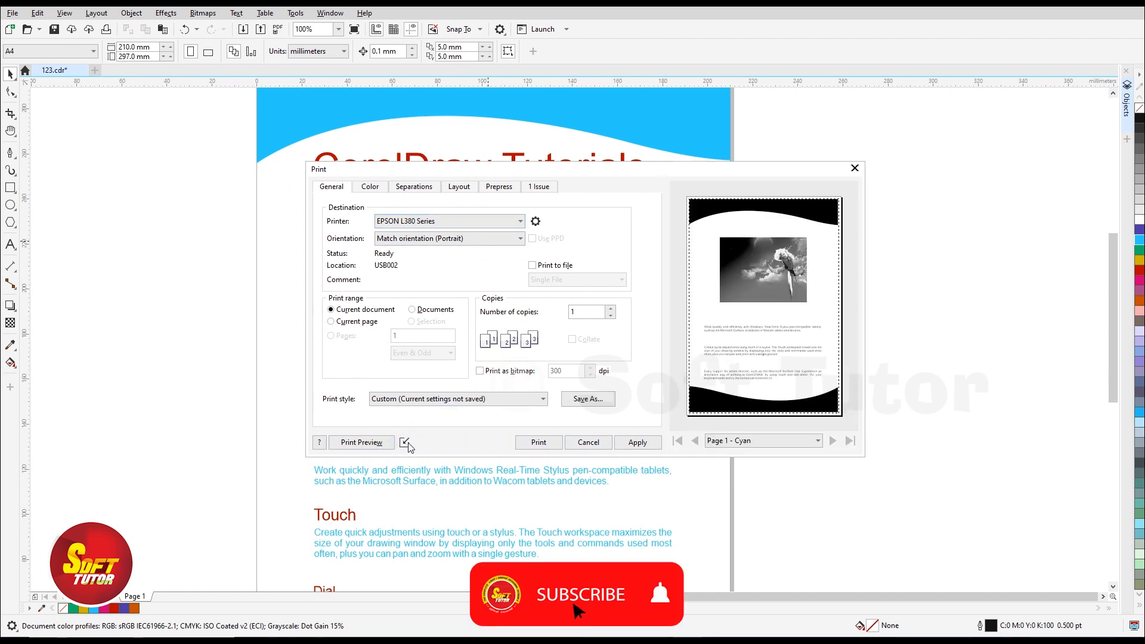
Set the Color output to Separations and show the Separations plate list.
click(369, 186)
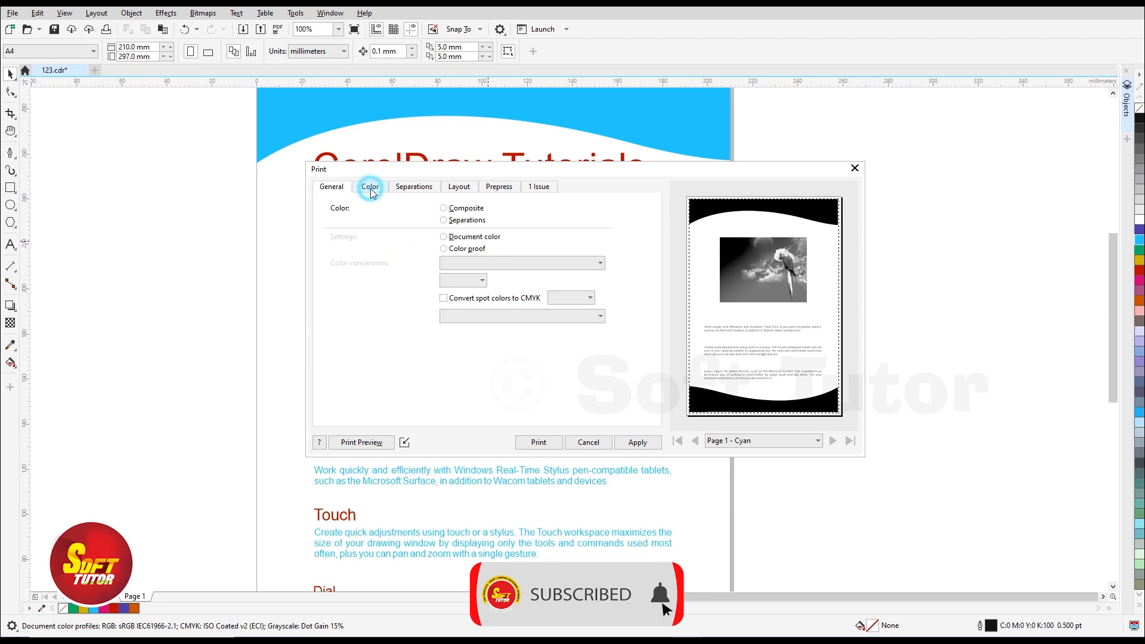
click(333, 188)
click(370, 187)
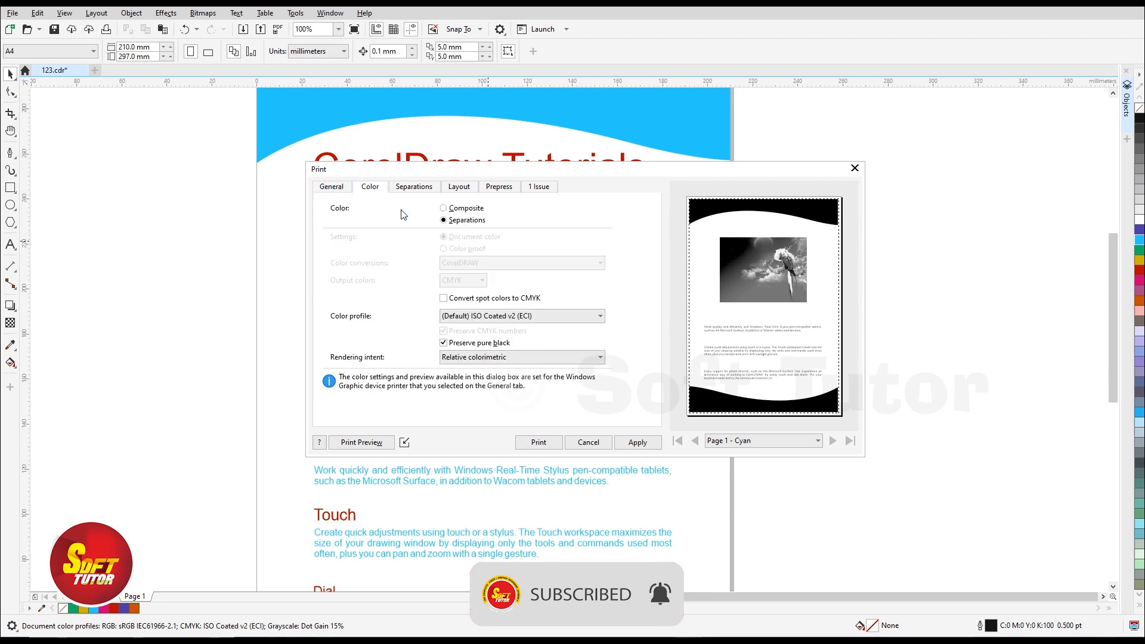
click(443, 208)
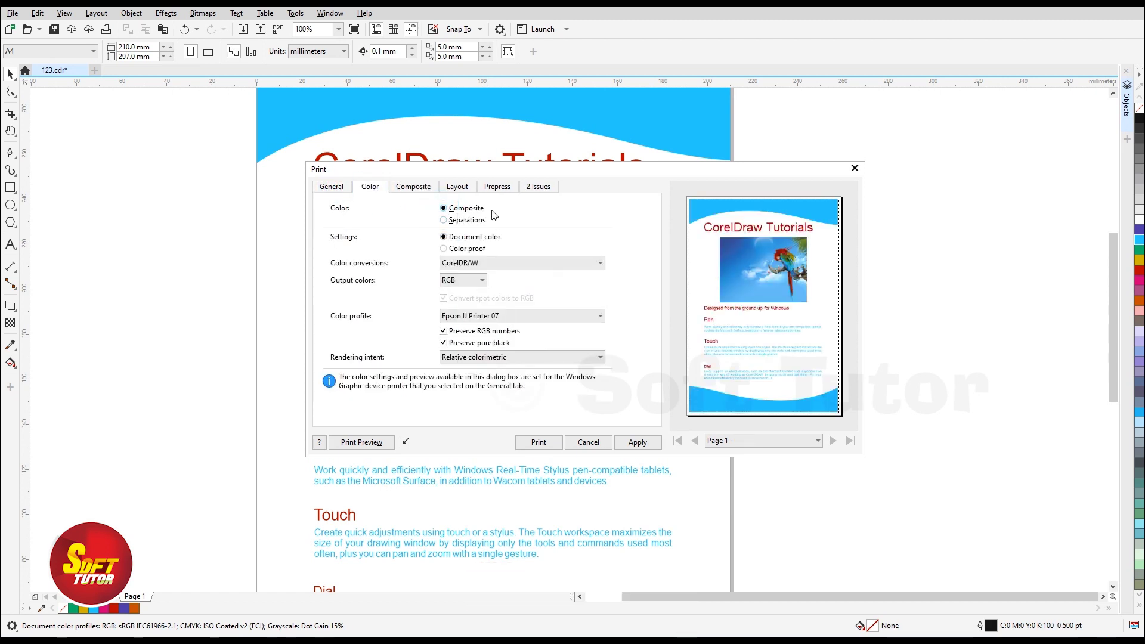
click(444, 220)
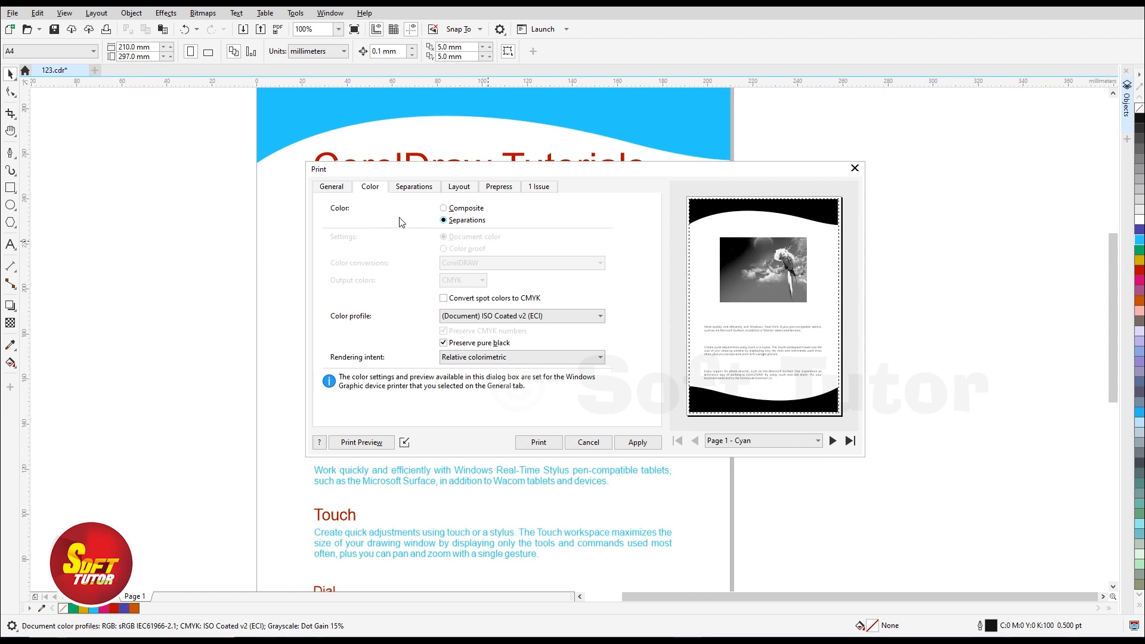
click(414, 188)
drag(441, 172, 457, 173)
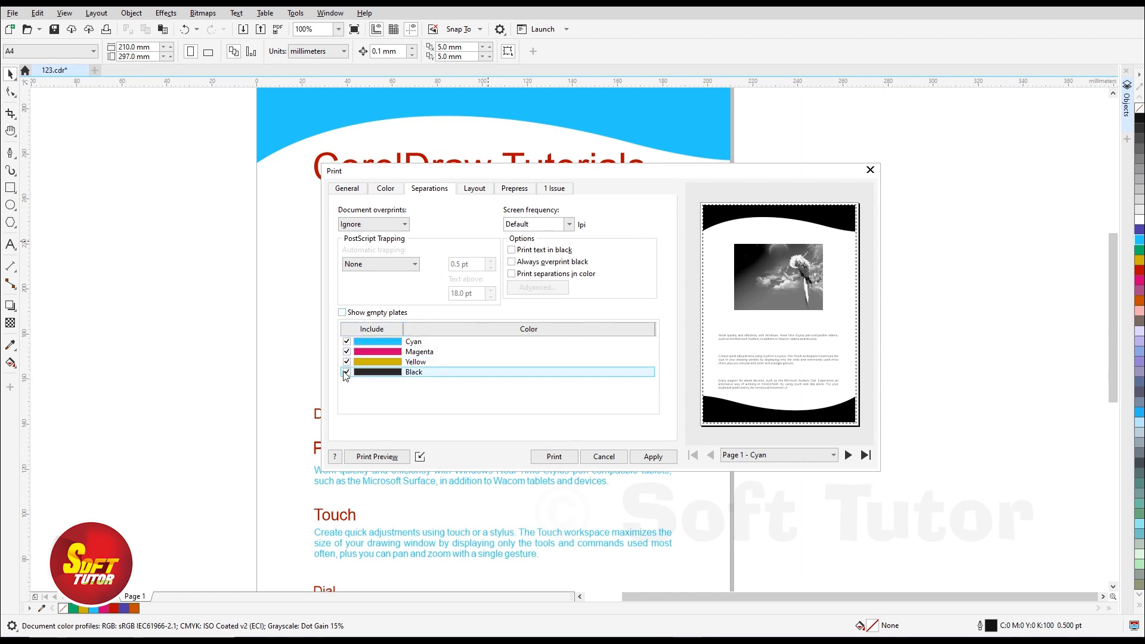
Preview the Black, Magenta and Cyan plates one at a time, then cancel printing.
click(346, 341)
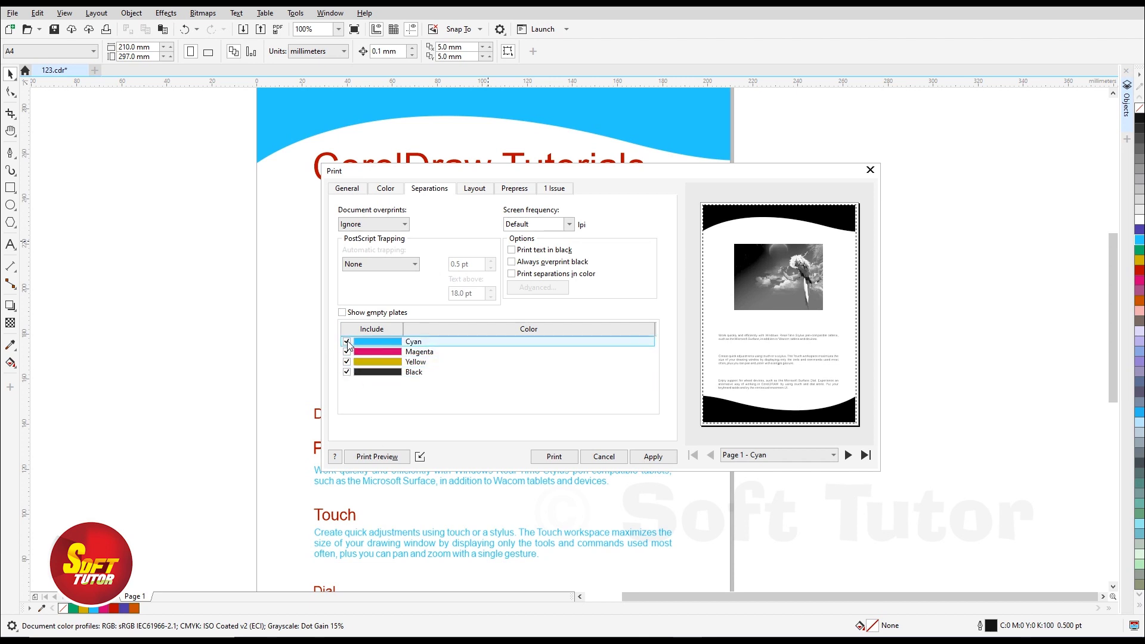
click(346, 351)
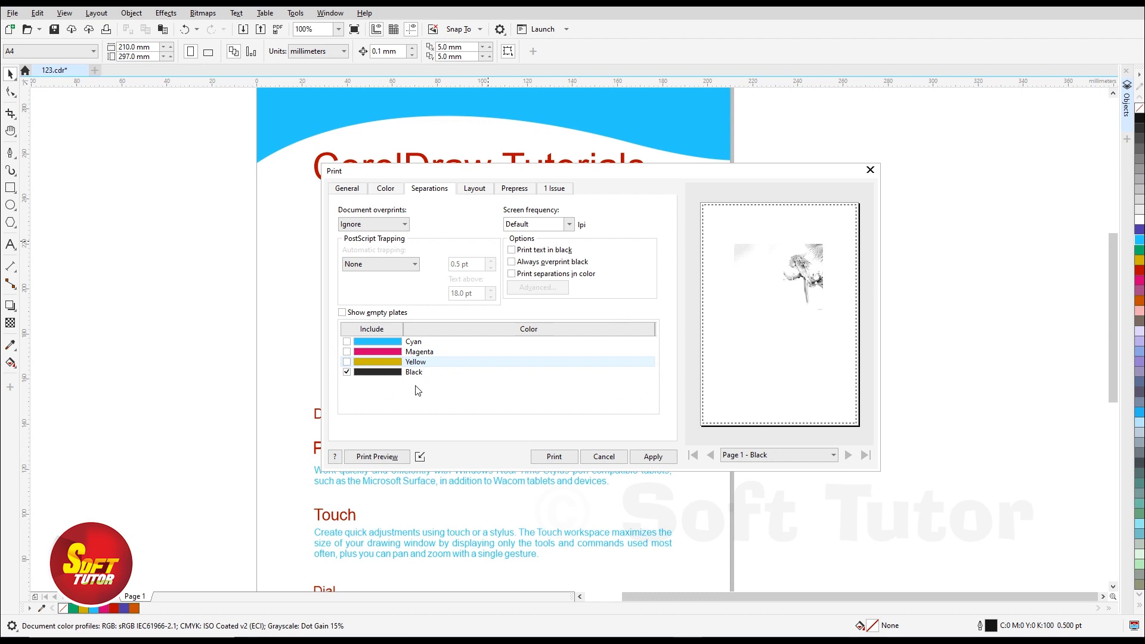
click(347, 372)
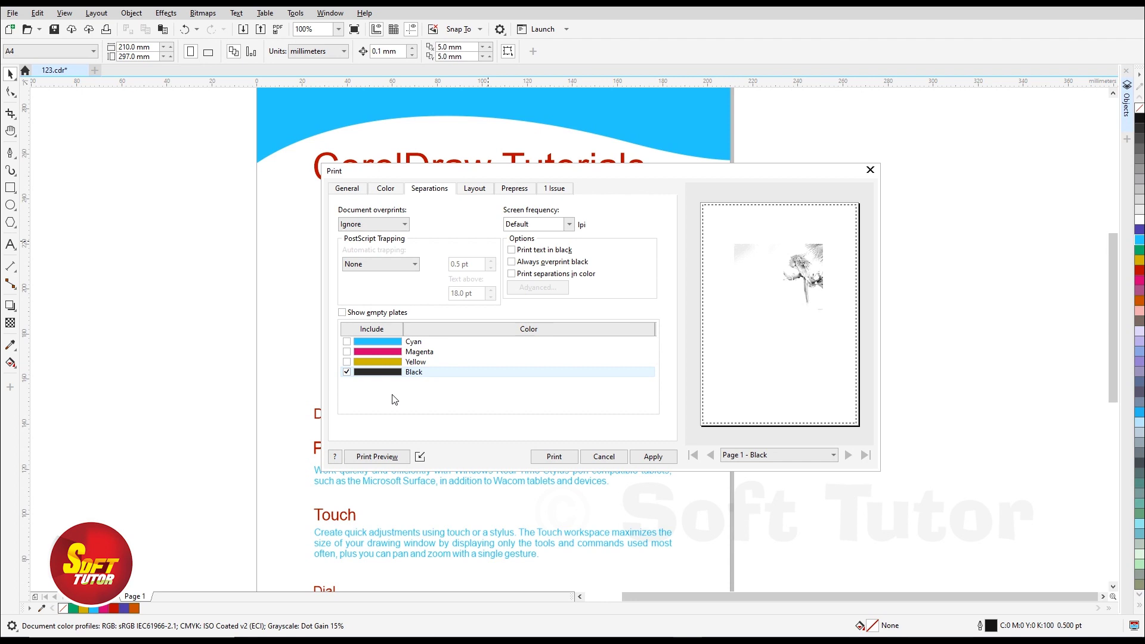
click(347, 372)
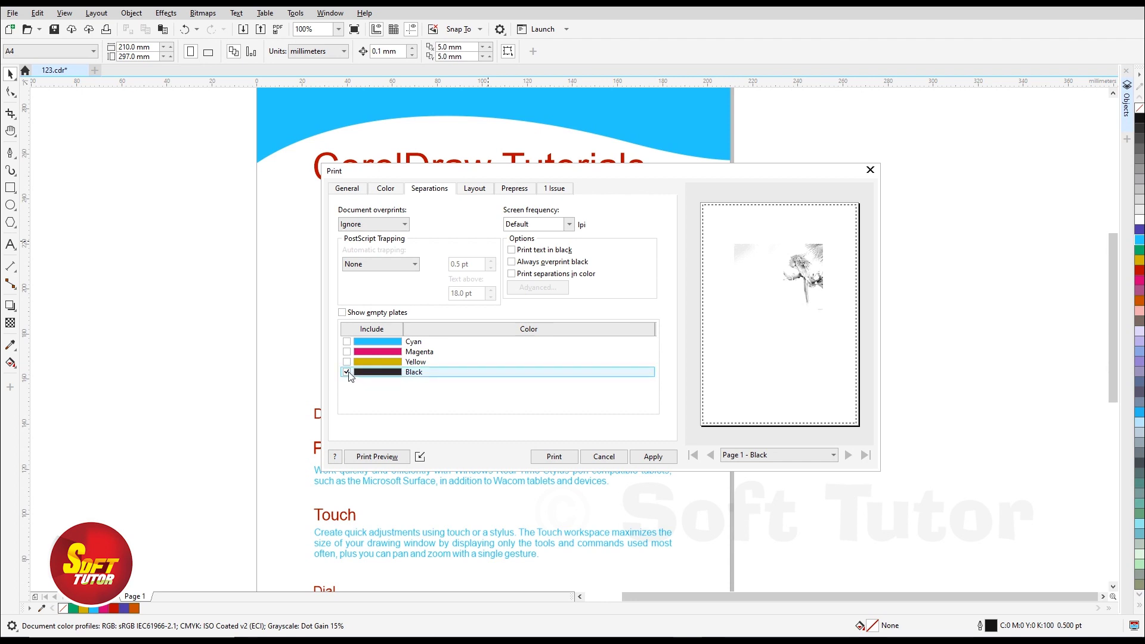
click(347, 352)
click(348, 341)
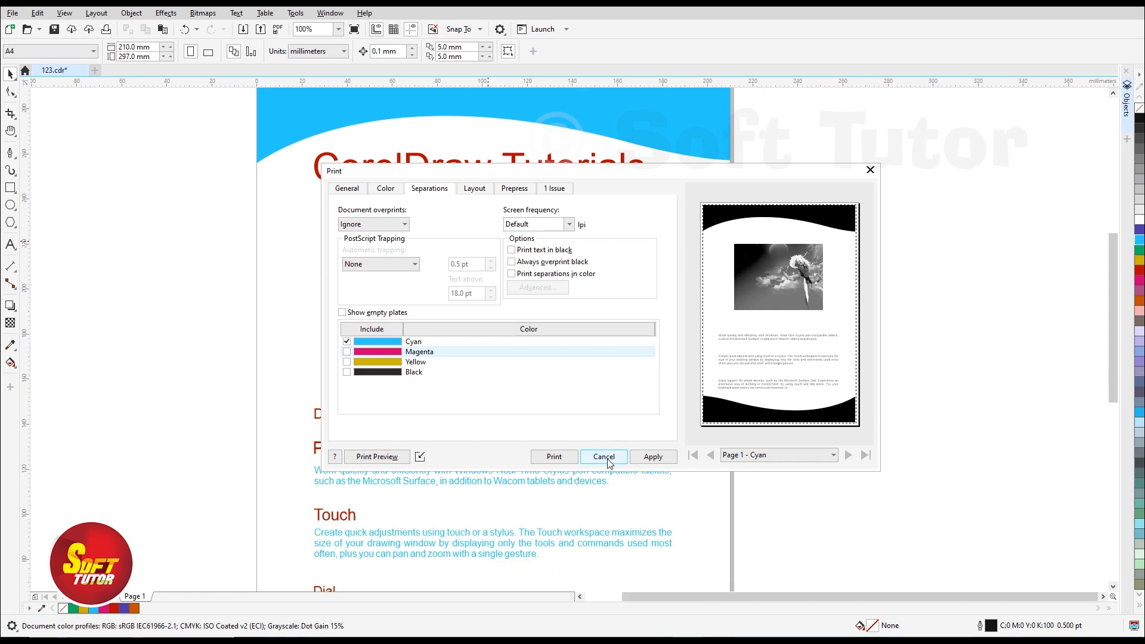
click(608, 461)
Drag the parrot picture off the page onto the canvas at the left.
scroll(481, 210, up, 2)
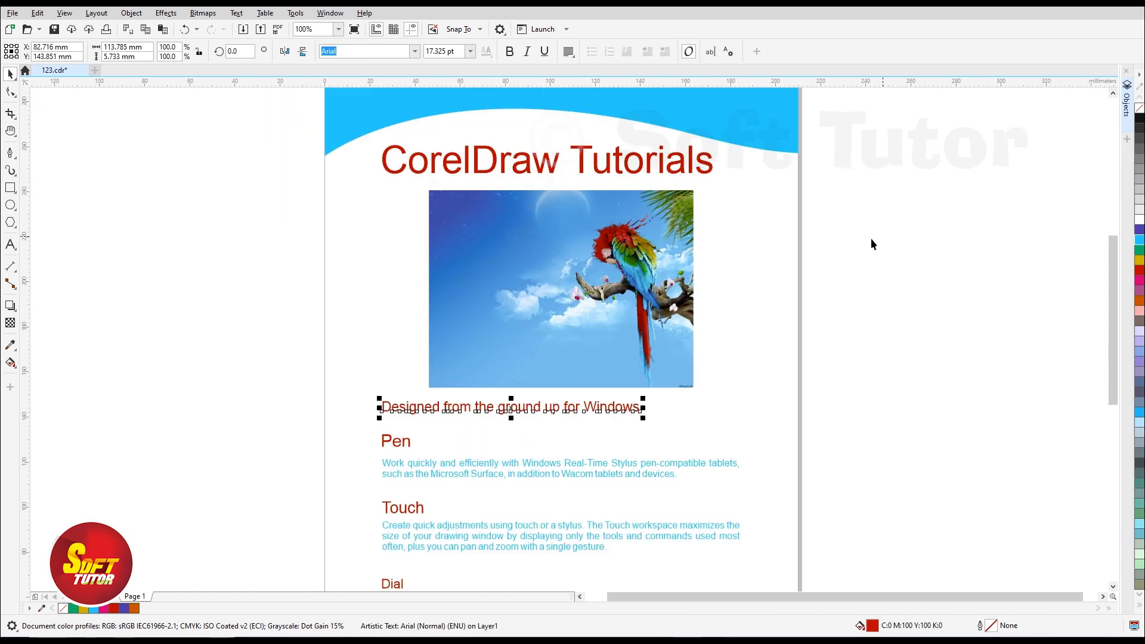
scroll(445, 153, down, 2)
click(814, 184)
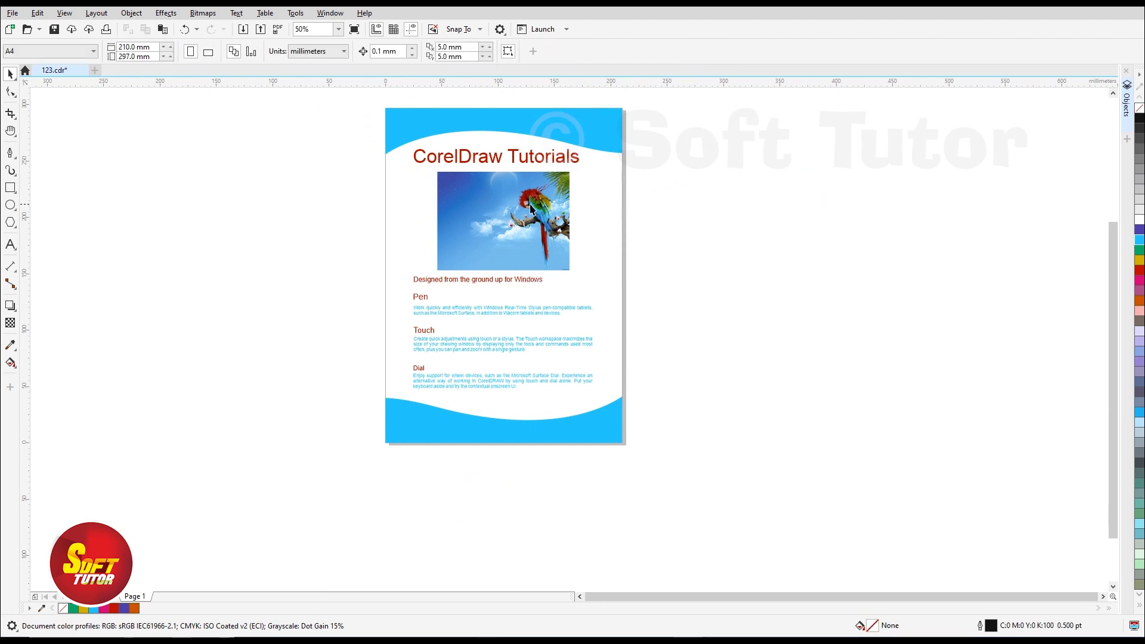
click(556, 208)
drag(515, 210, 282, 210)
scroll(457, 176, up, 2)
key(h)
drag(594, 165, 596, 222)
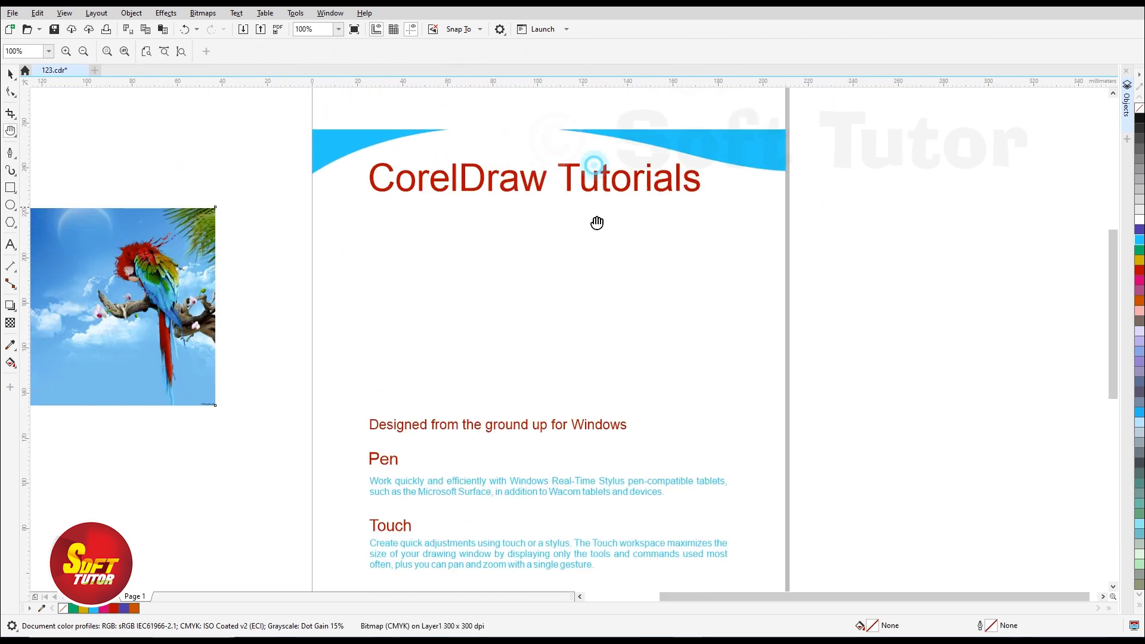
scroll(501, 182, down, 2)
scroll(489, 176, down, 2)
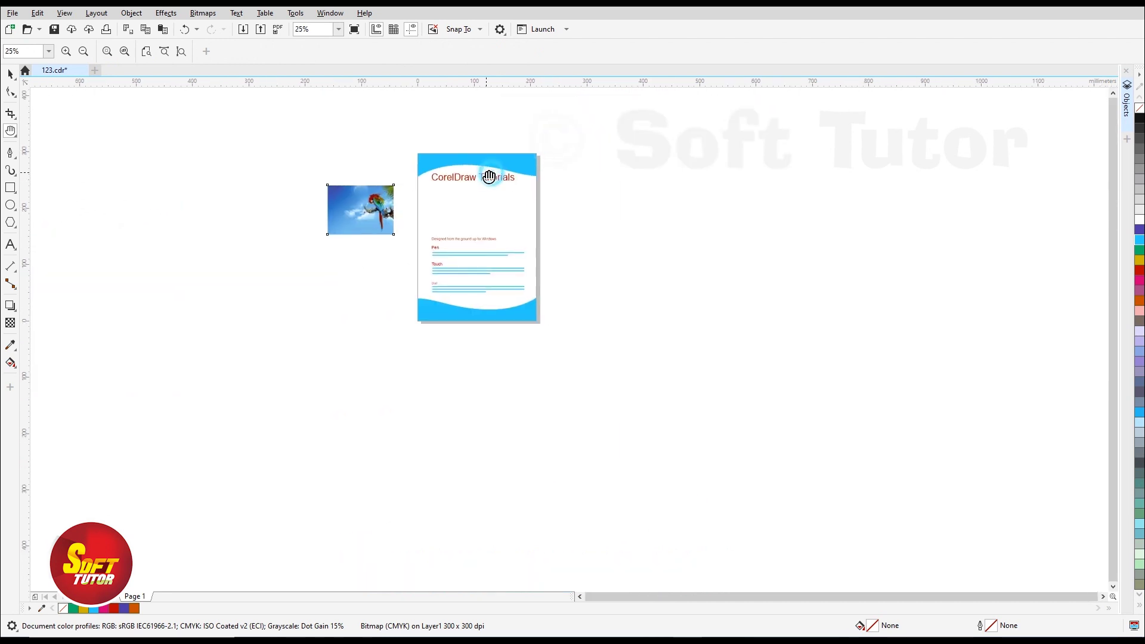
scroll(489, 177, up, 1)
Draw test rectangles on the page where the parrot photo was.
key(space)
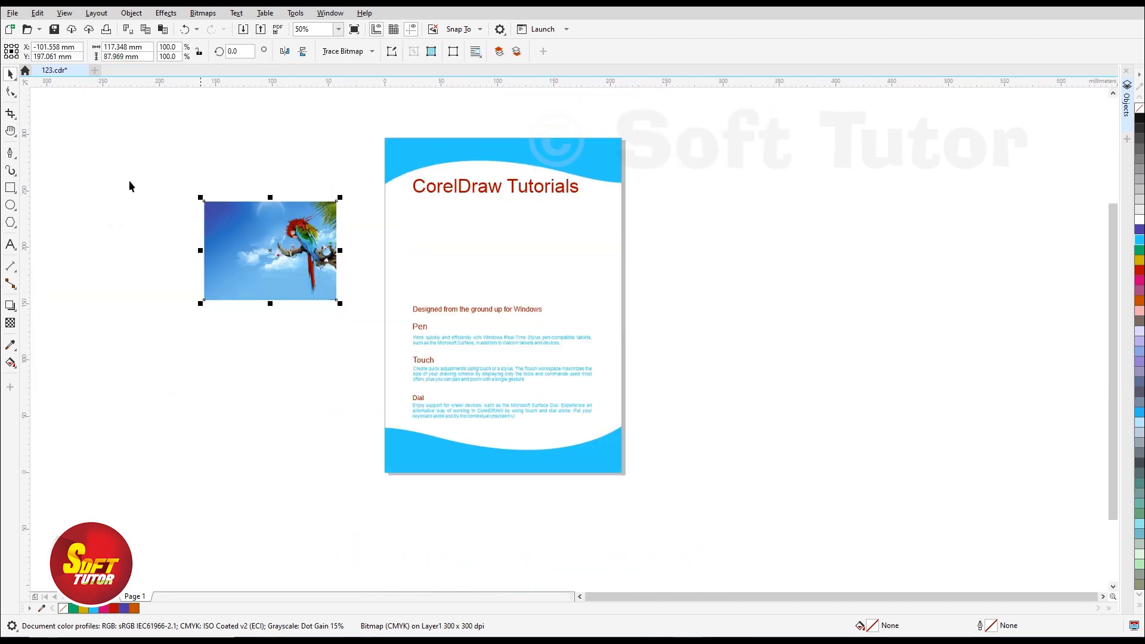
click(11, 187)
drag(391, 217, 412, 263)
mouse_move(450, 226)
mouse_down()
mouse_move(559, 237)
mouse_move(589, 268)
mouse_up()
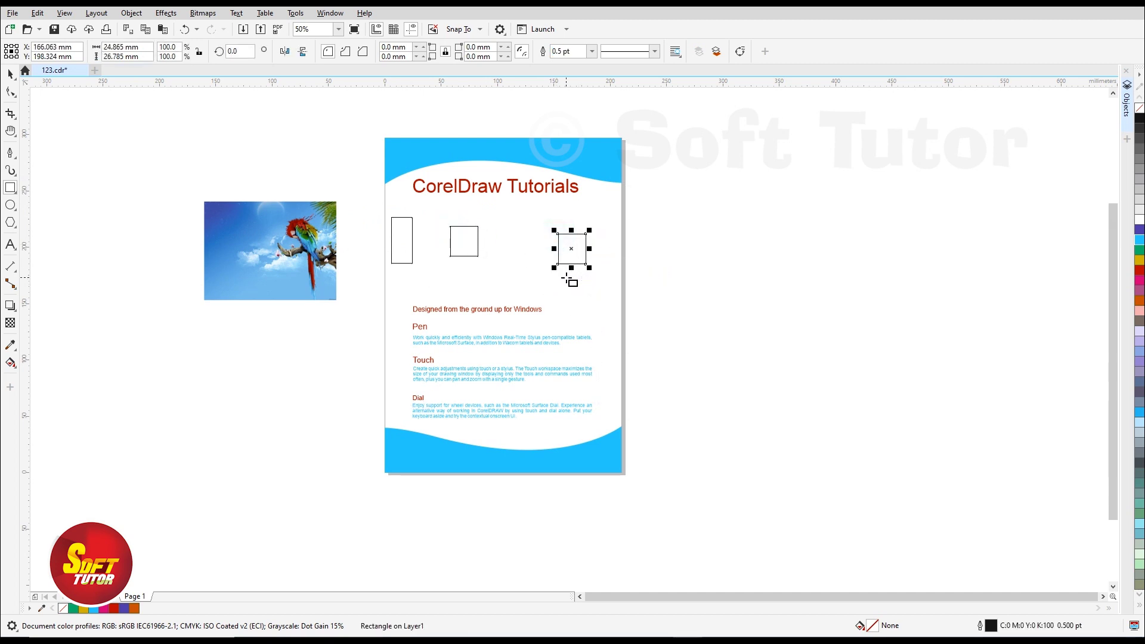
Delete the three test rectangles from the page.
scroll(481, 247, up, 1)
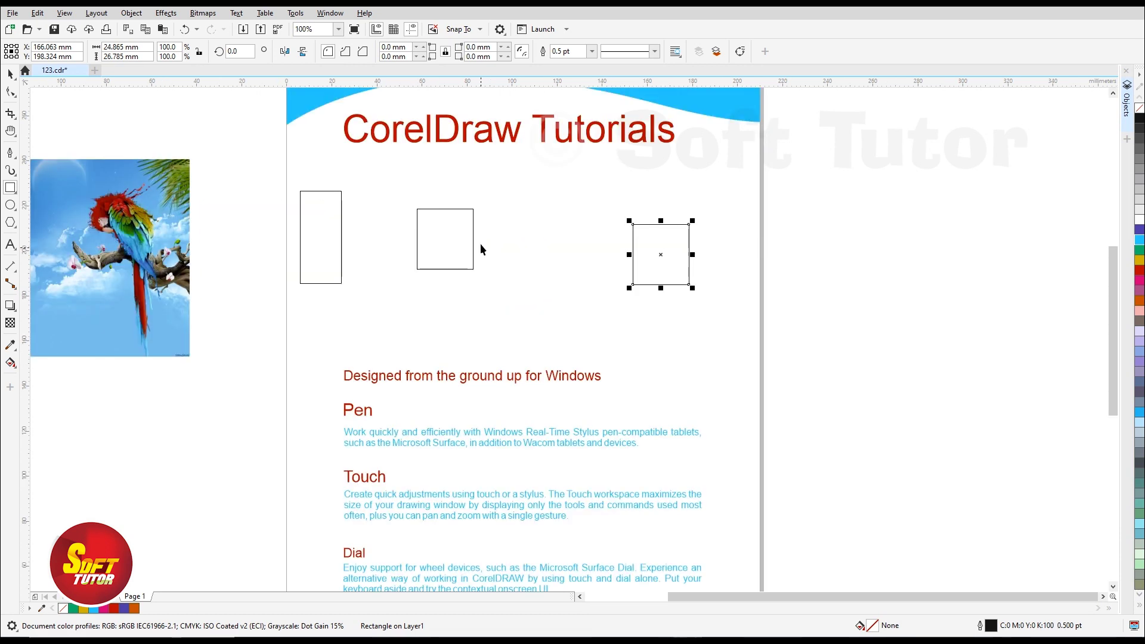
key(space)
click(932, 220)
drag(235, 178, 800, 317)
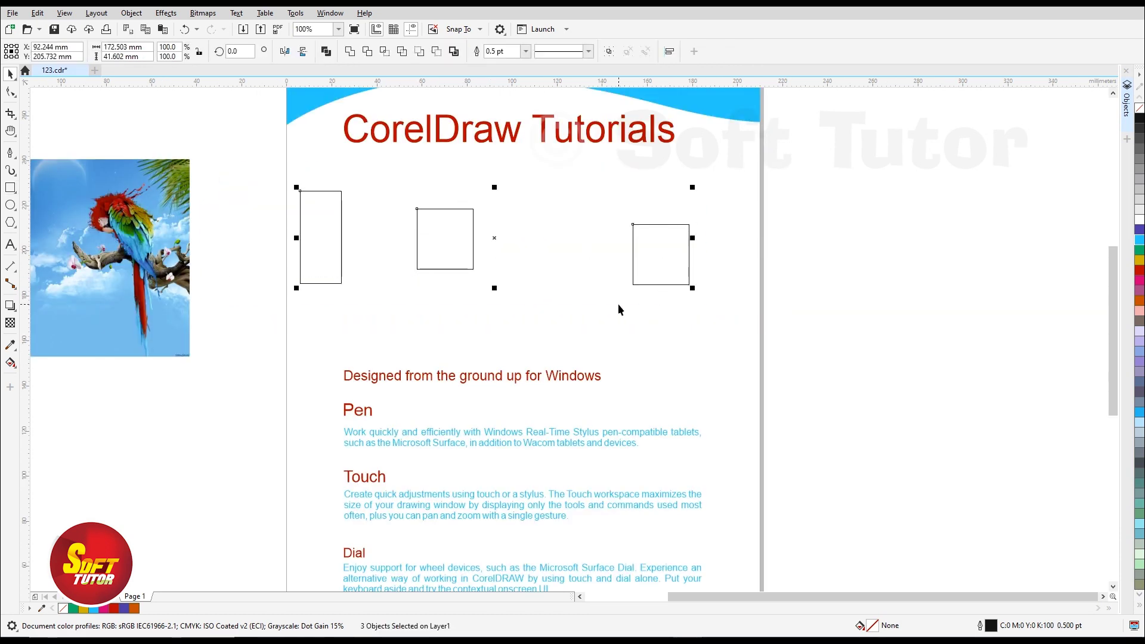
key(Delete)
key(ctrl+z)
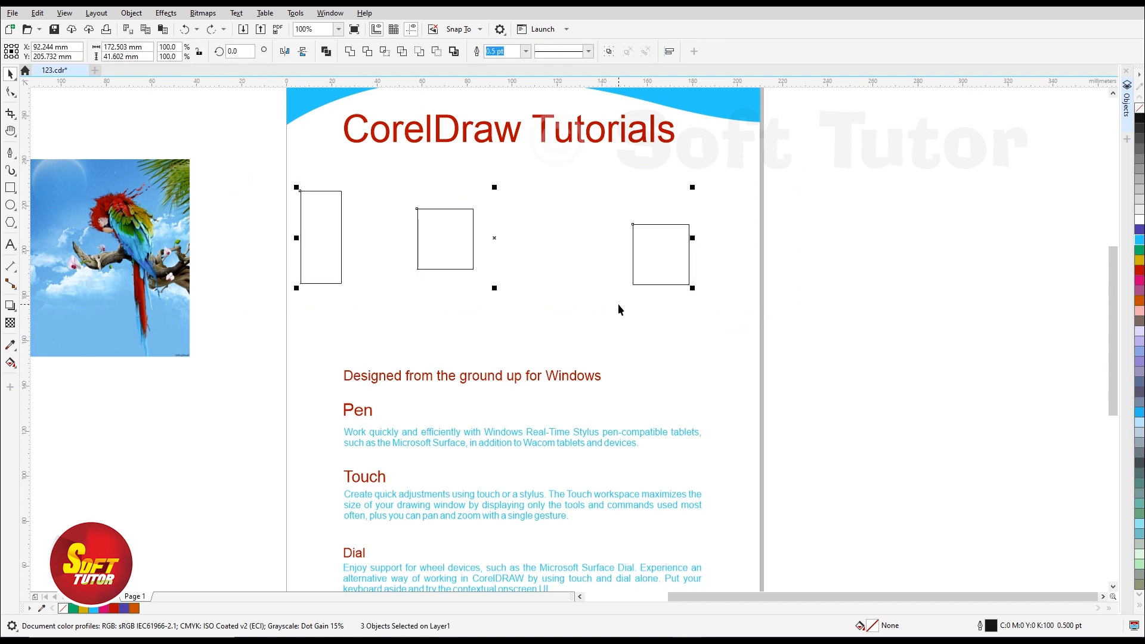
key(Delete)
Select the title, then the blue wave, and check the wave's fill colour.
drag(265, 279, 507, 274)
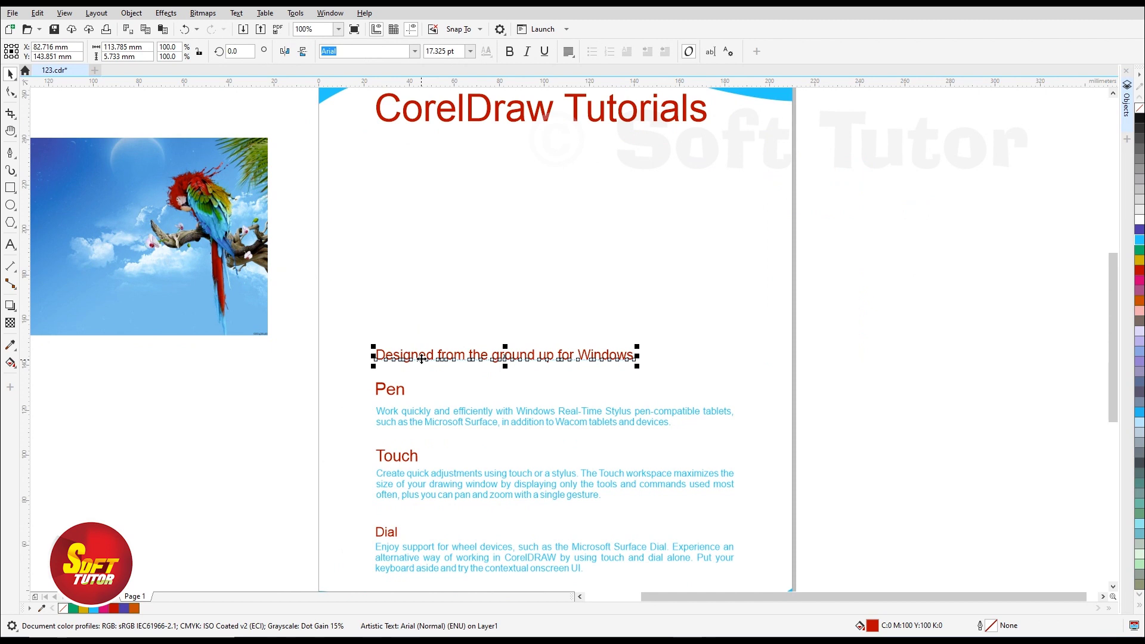
scroll(422, 358, down, 2)
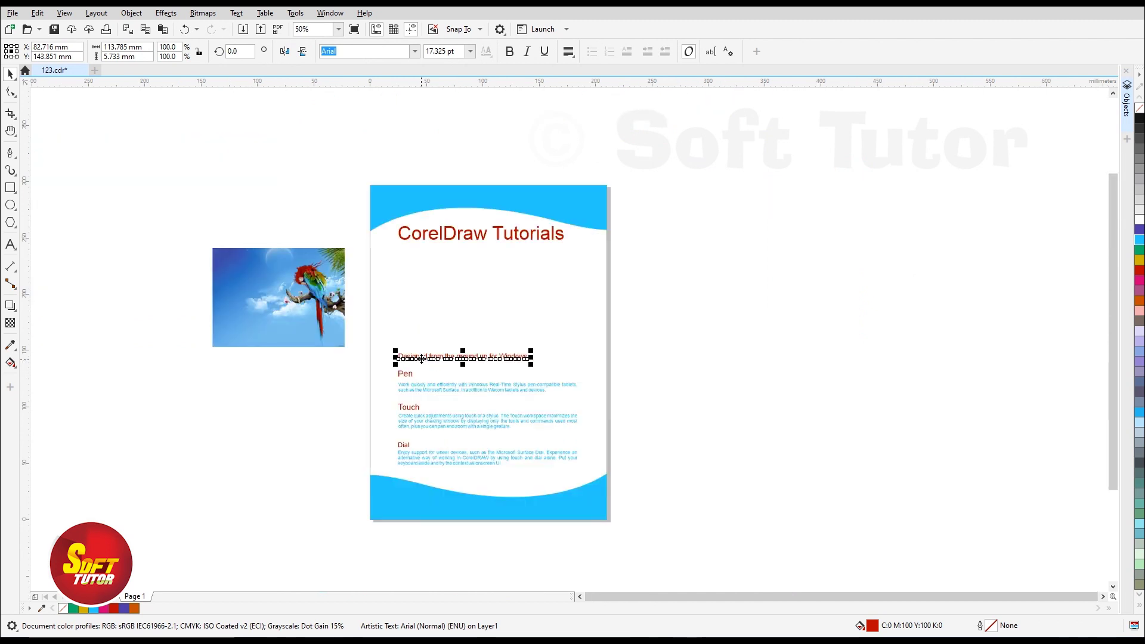
click(757, 265)
drag(630, 214, 352, 269)
click(428, 362)
click(501, 165)
click(479, 471)
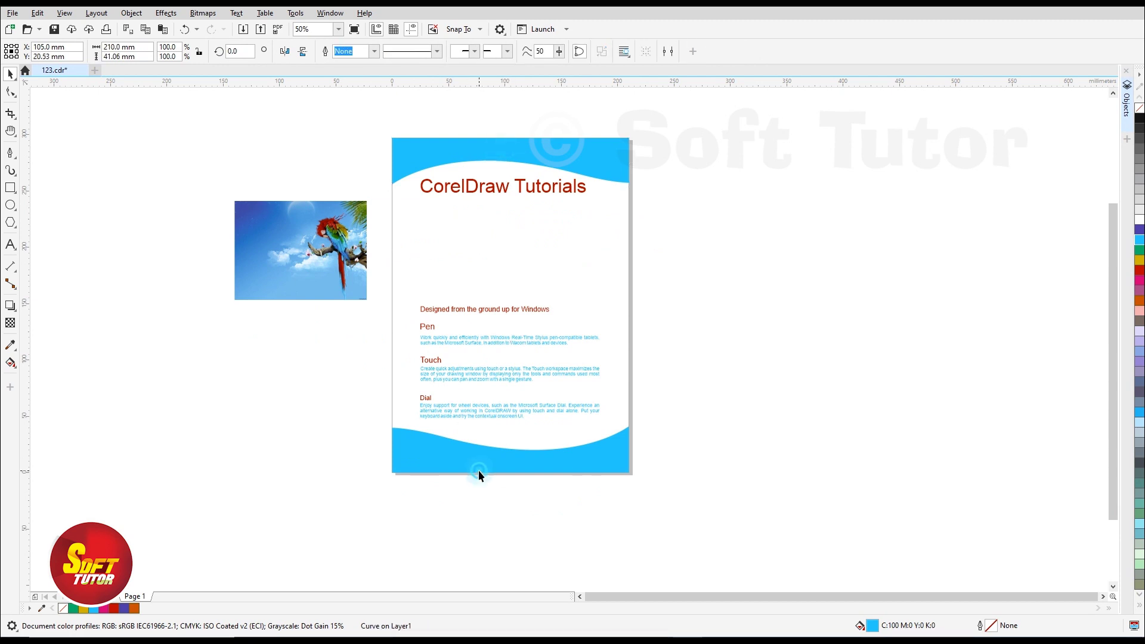
Draw a cyan rectangle with no outline at the page's left edge.
click(765, 330)
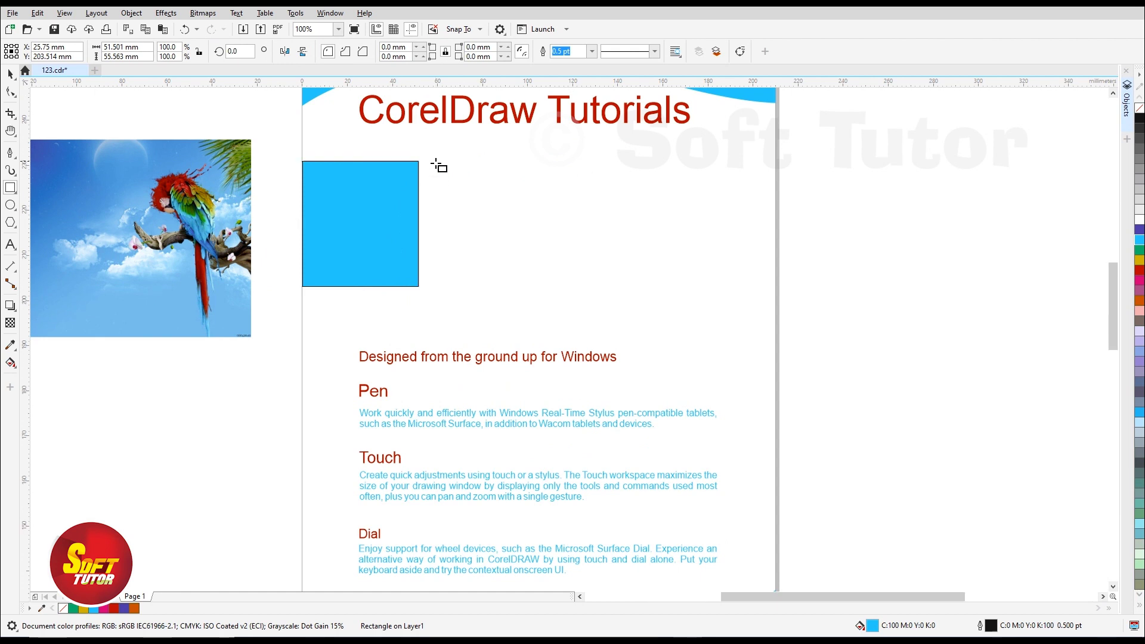
scroll(436, 163, up, 2)
key(space)
right_click(1140, 107)
scroll(396, 230, down, 2)
drag(358, 249, 449, 265)
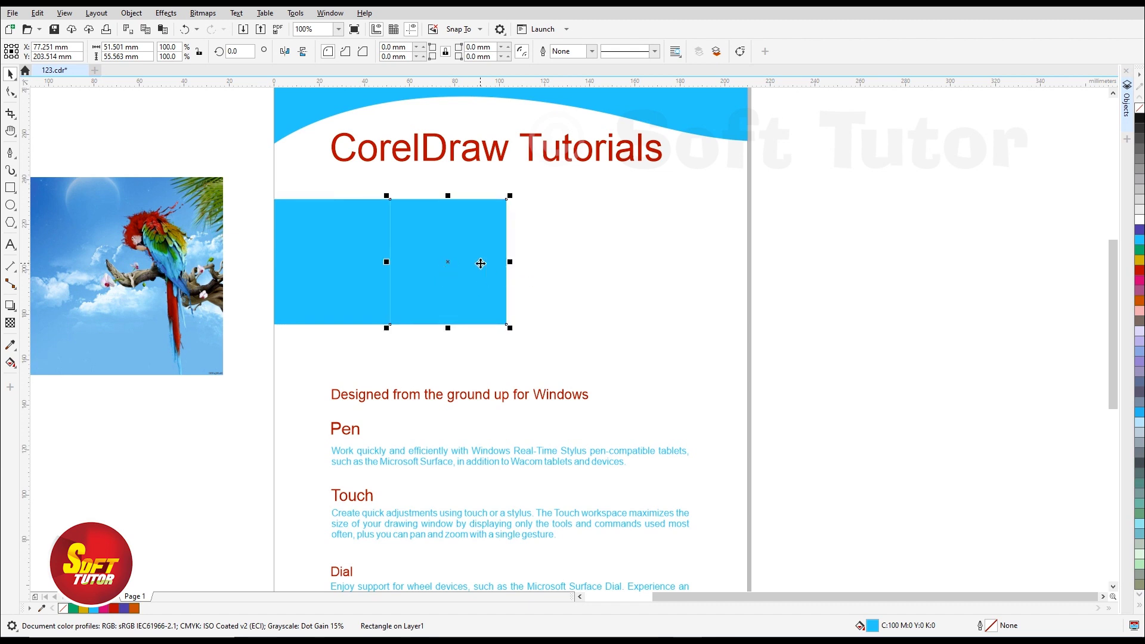
Duplicate the rectangle into a row coloured magenta, yellow and black.
click(1140, 279)
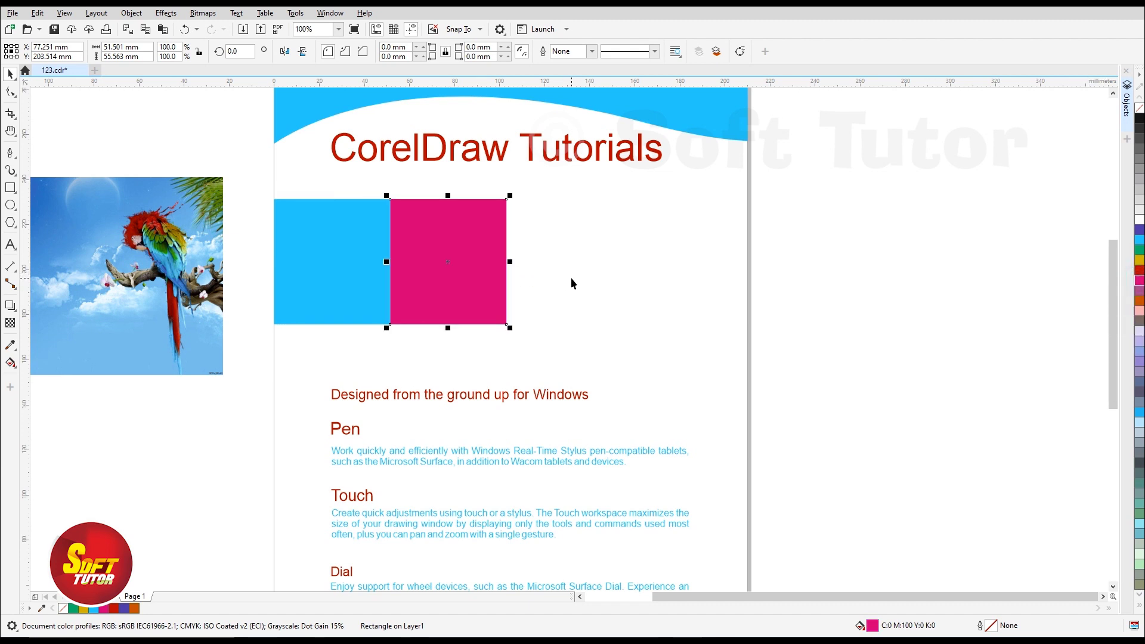
key(ctrl+d)
click(1140, 260)
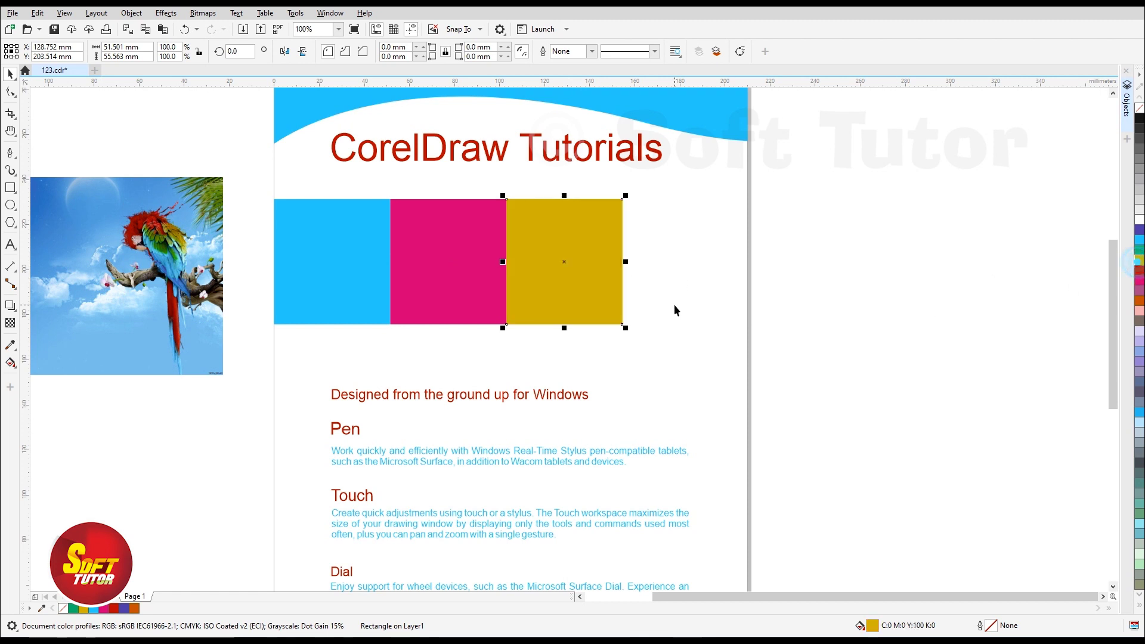
key(ctrl+d)
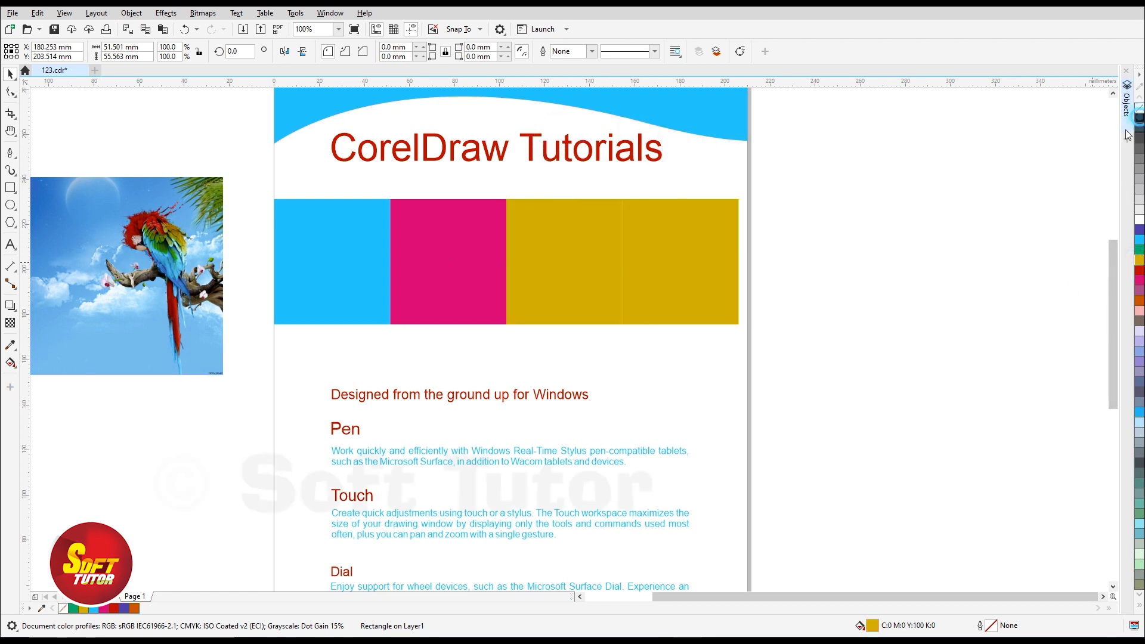
click(1139, 118)
Nudge all four coloured rectangles slightly to the right.
drag(865, 183, 262, 337)
key(shift+Right)
click(683, 359)
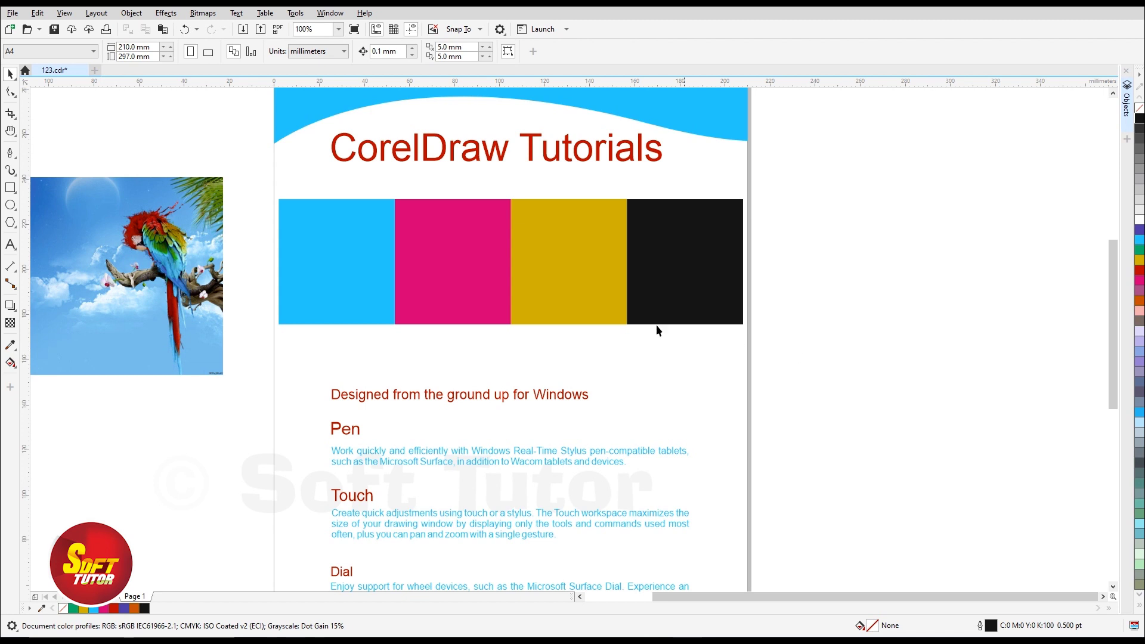
click(601, 306)
Move the parrot picture further left and select the cyan rectangle.
click(859, 282)
scroll(329, 225, down, 2)
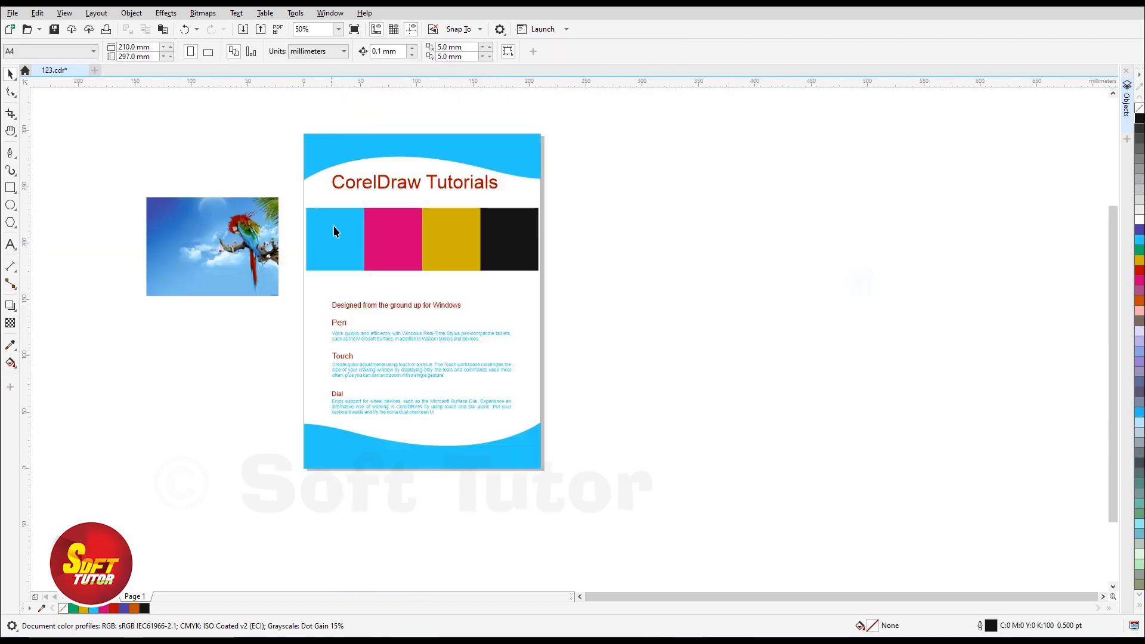
drag(239, 244, 191, 244)
click(726, 244)
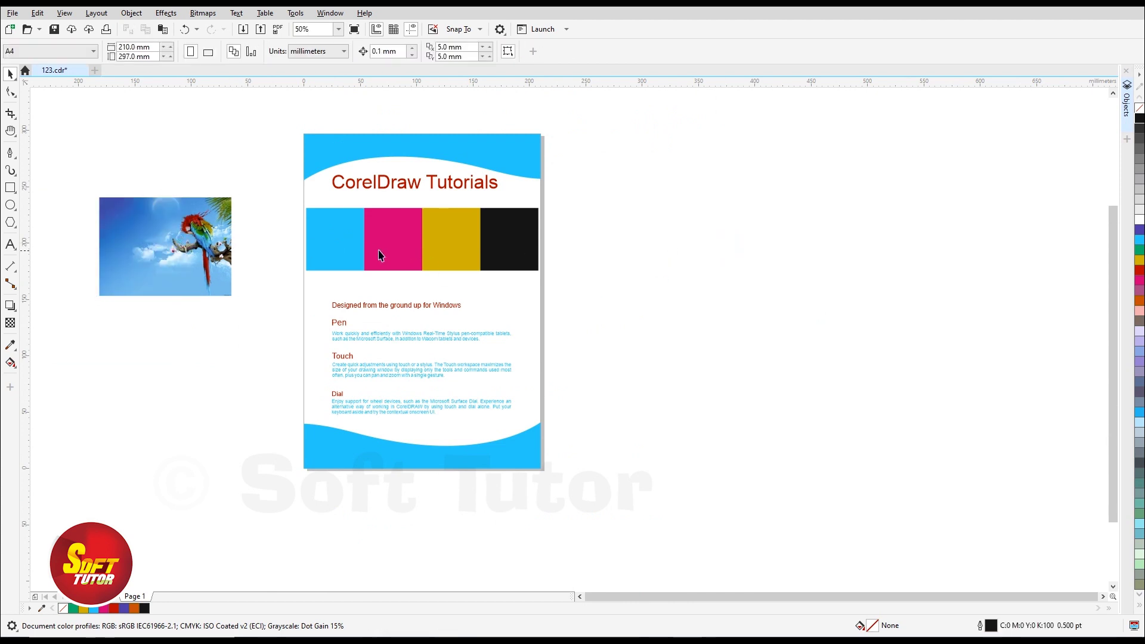
scroll(358, 242, up, 2)
click(339, 240)
scroll(476, 279, down, 2)
Open the Objects docker through Window > Dockers > Objects.
click(330, 12)
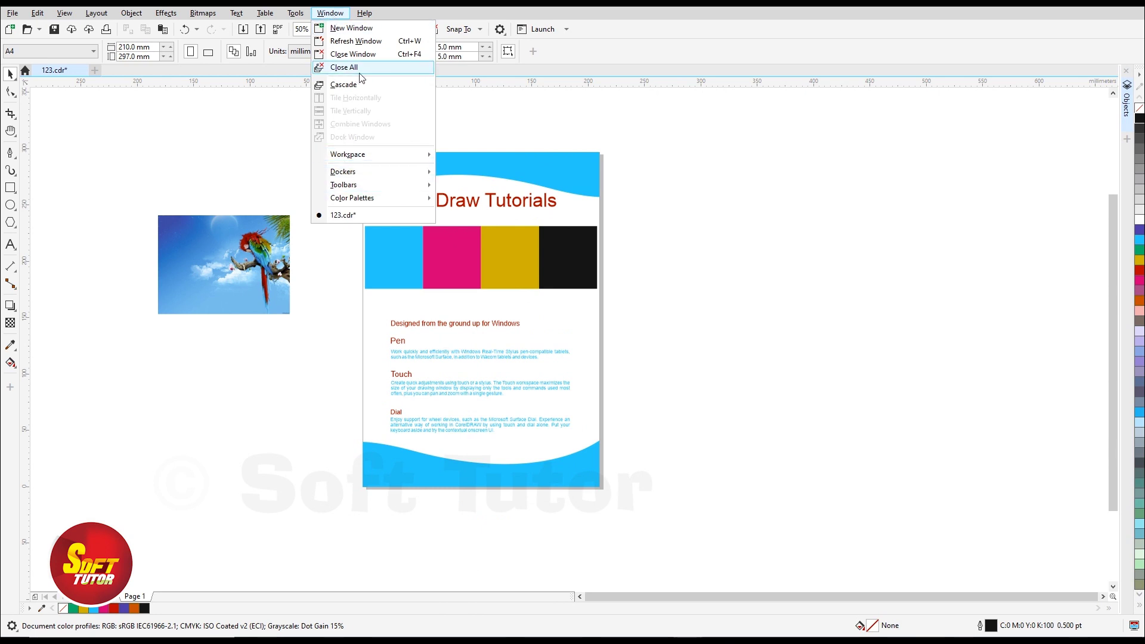
mouse_move(344, 171)
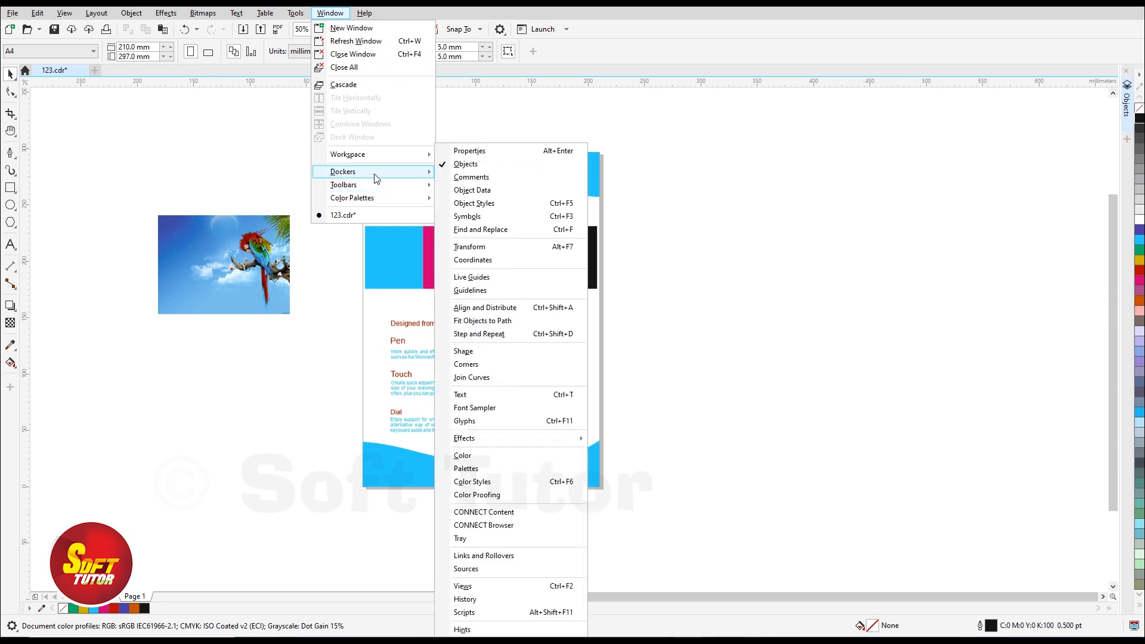
click(468, 164)
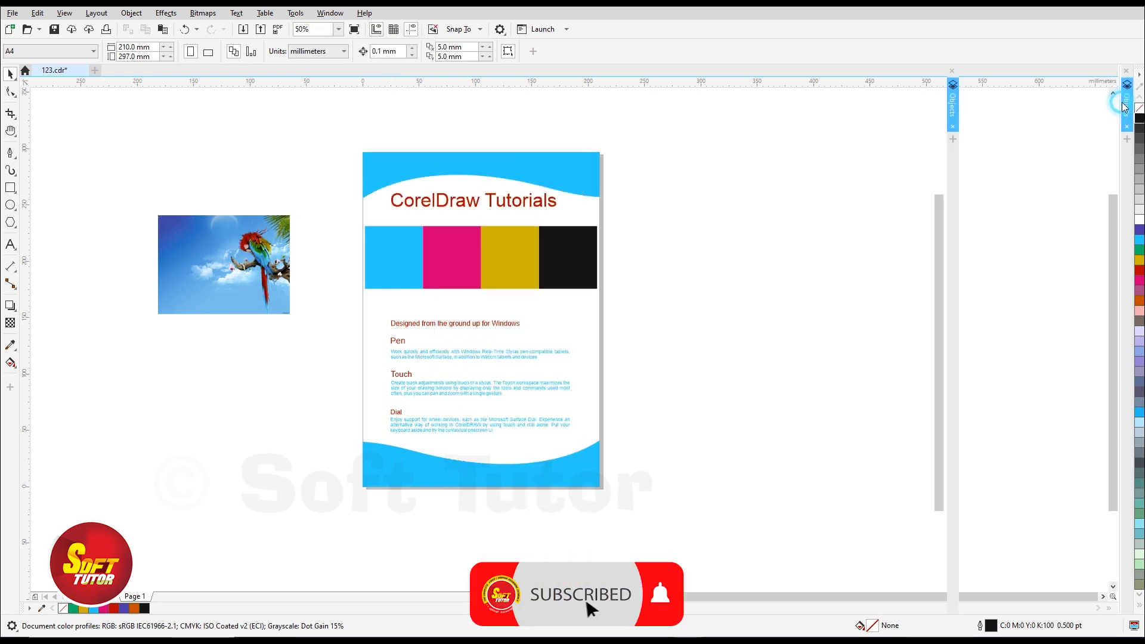
mouse_move(1004, 170)
click(955, 155)
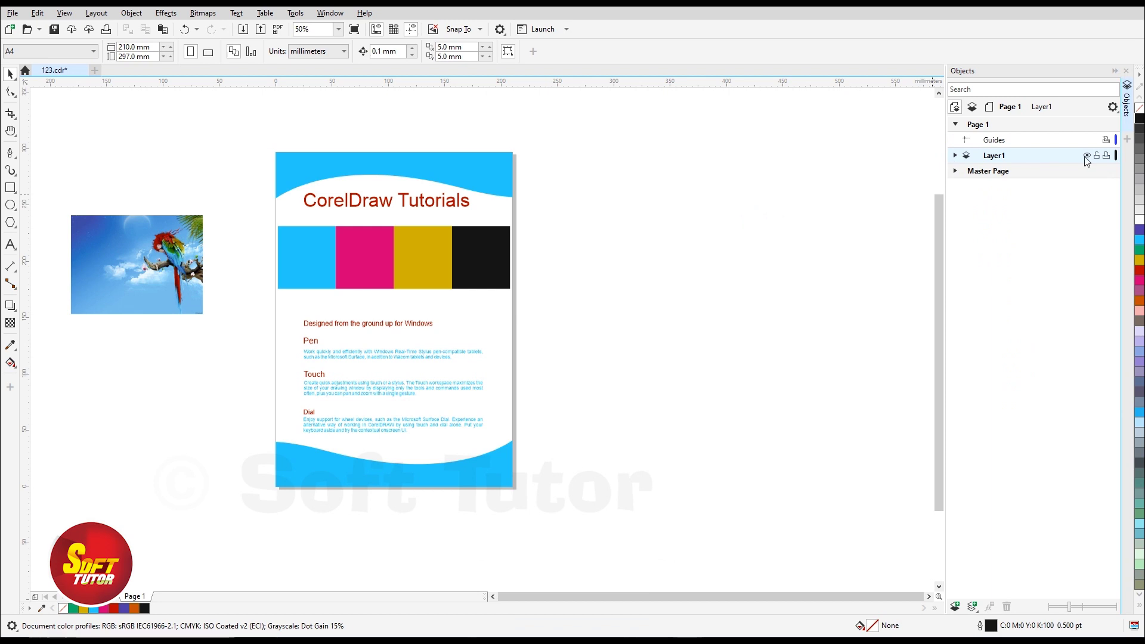
key(Tab)
Hide and reshow the black and yellow rectangles, collapse Layer1, and add Layer 2.
click(1102, 171)
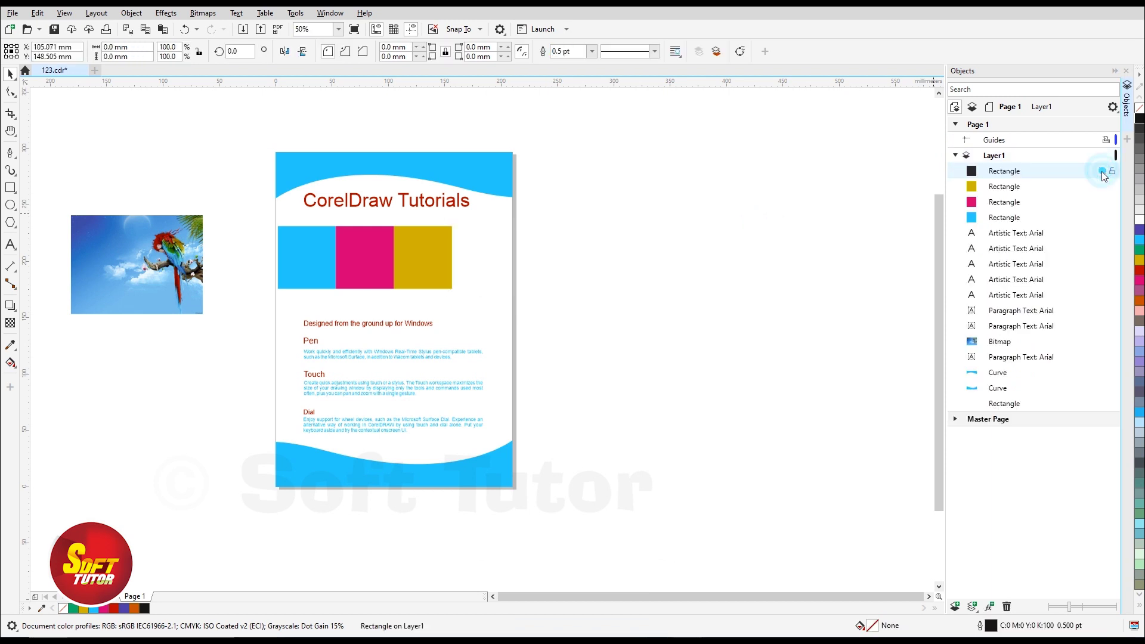
click(1103, 187)
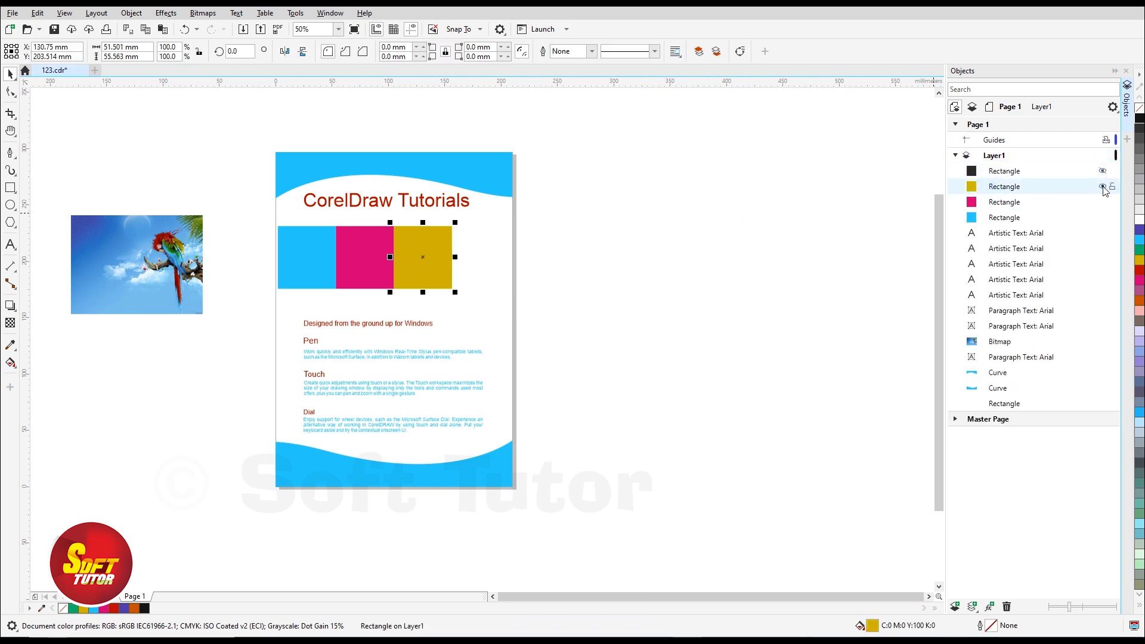
click(1103, 186)
click(1102, 171)
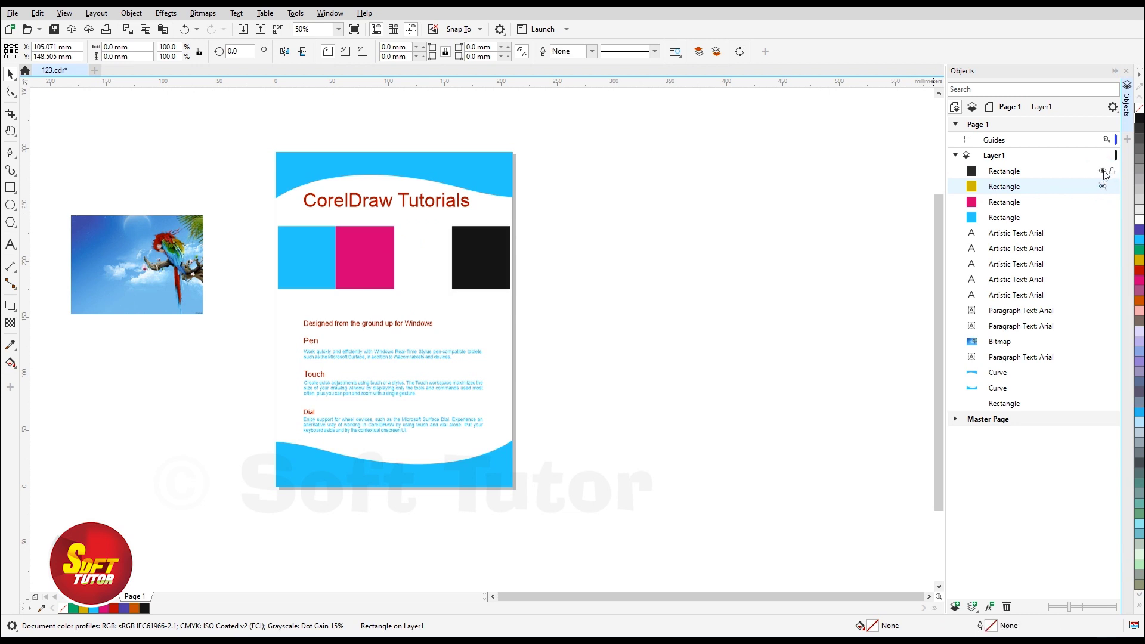
click(1103, 186)
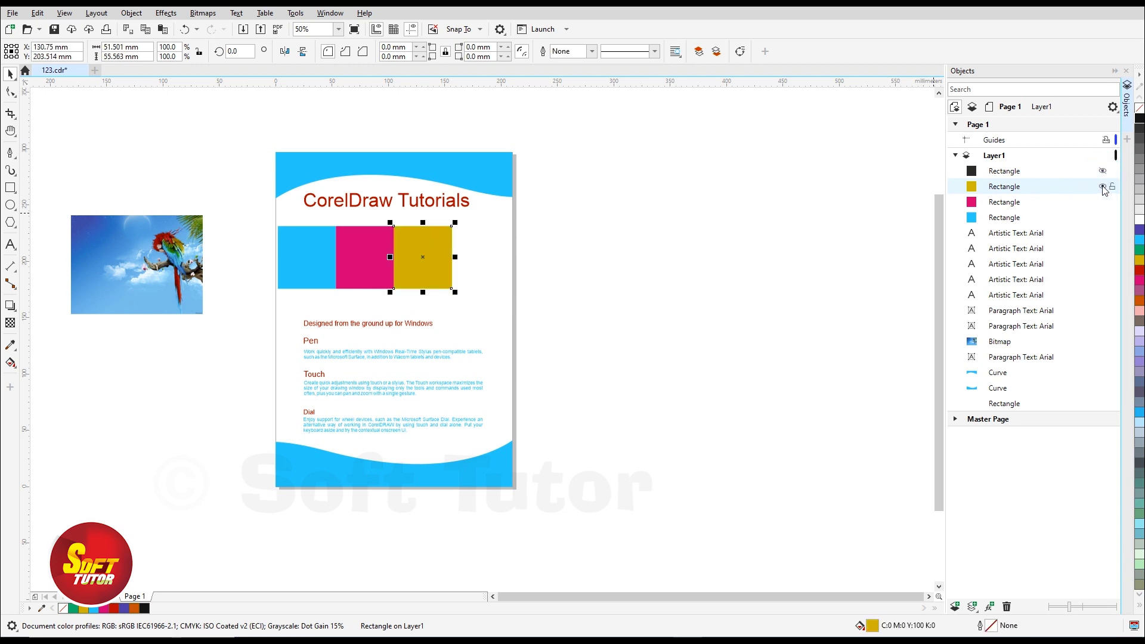
click(1102, 172)
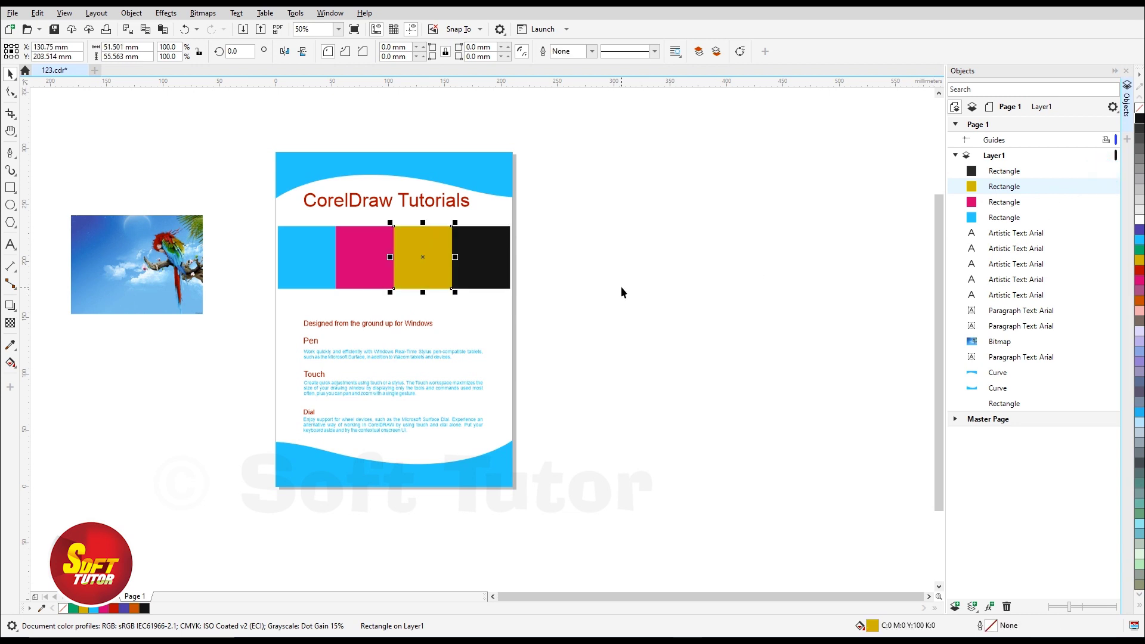
click(620, 291)
click(955, 155)
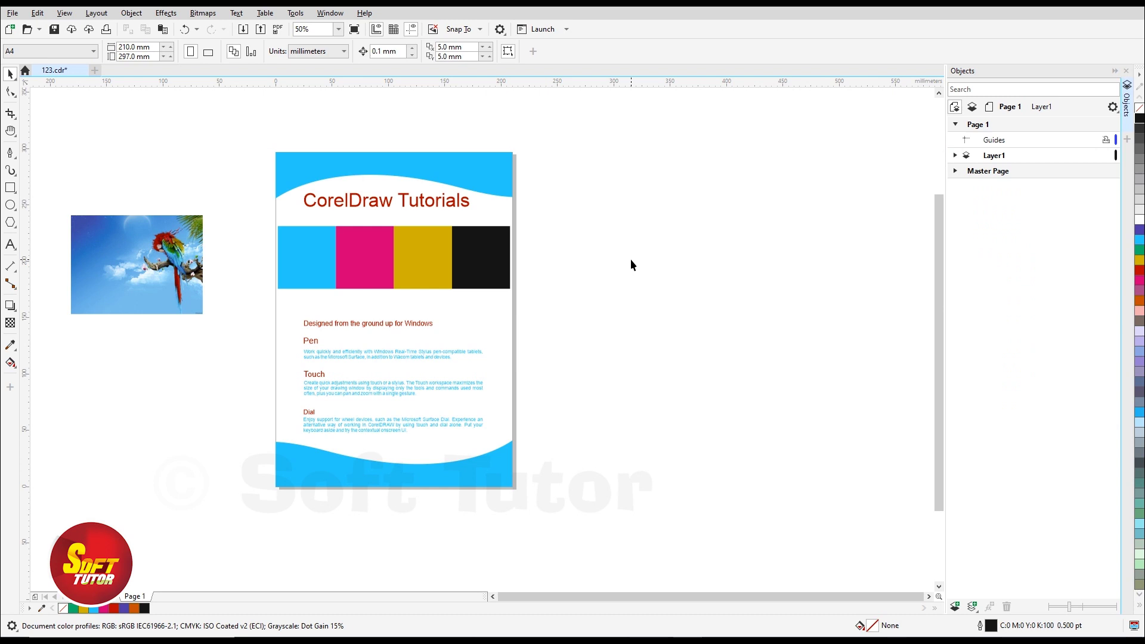
click(955, 606)
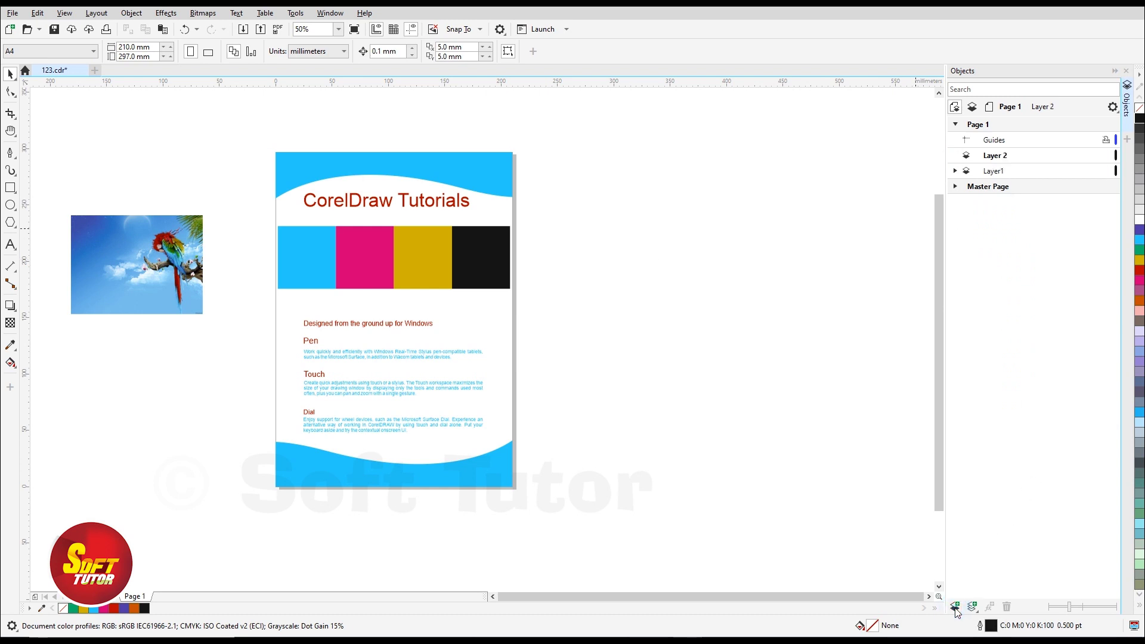
Rename Layer 2 to 'Cyan'.
click(994, 156)
double_click(994, 156)
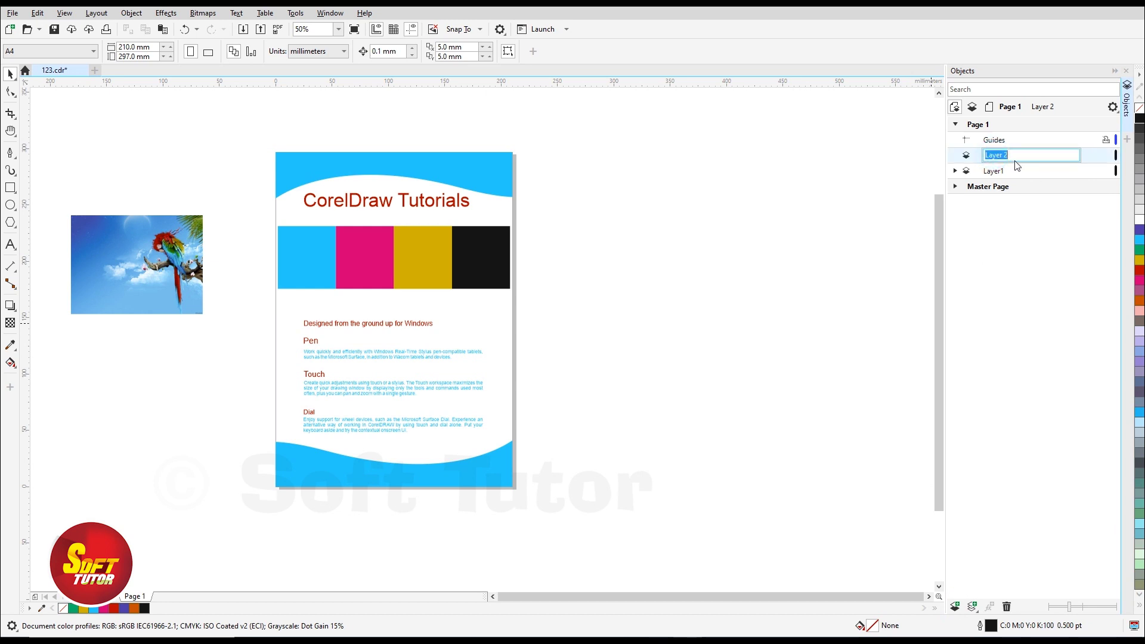
text(Cya)
text(n)
click(825, 238)
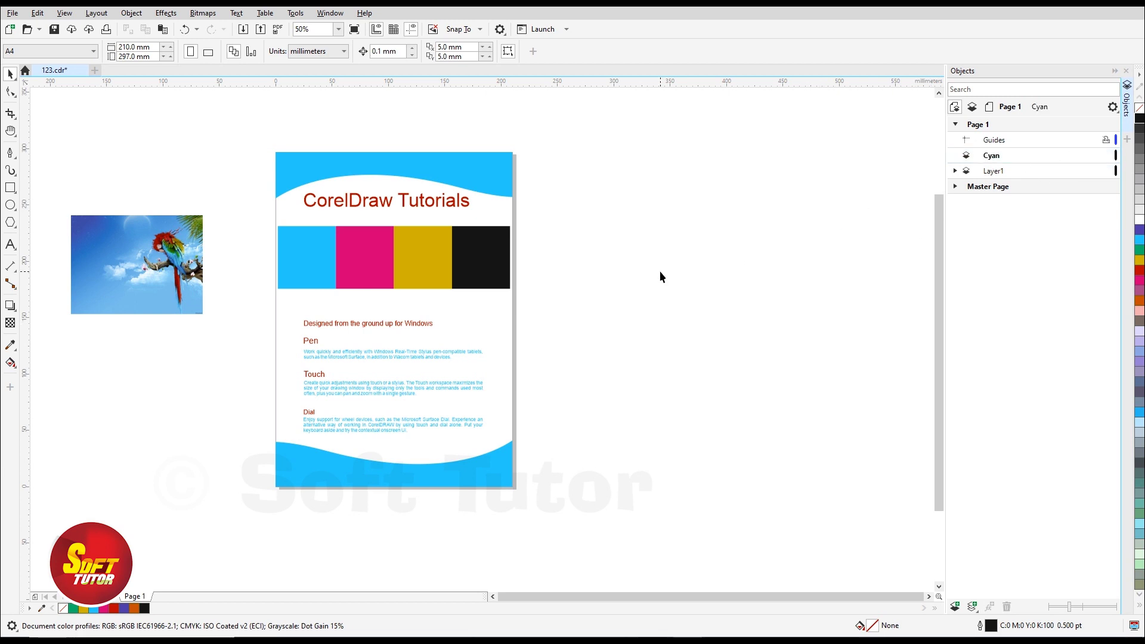
Select the cyan waves, rectangle, blue paragraphs and Dial text, and remove them from Layer1.
click(474, 192)
click(315, 239)
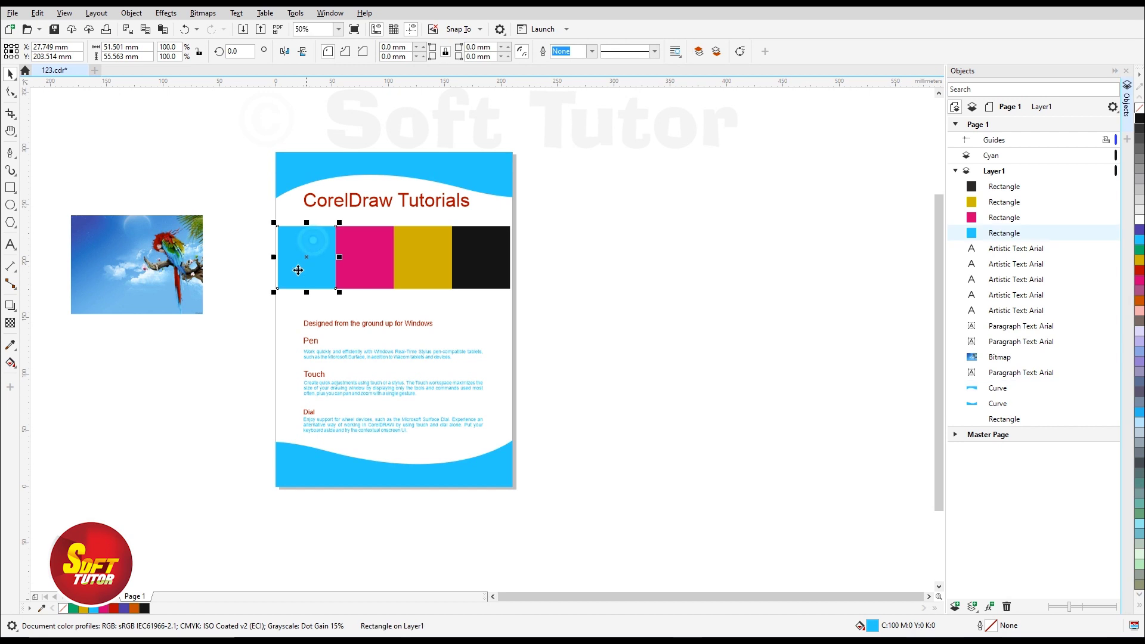
shift+click(317, 238)
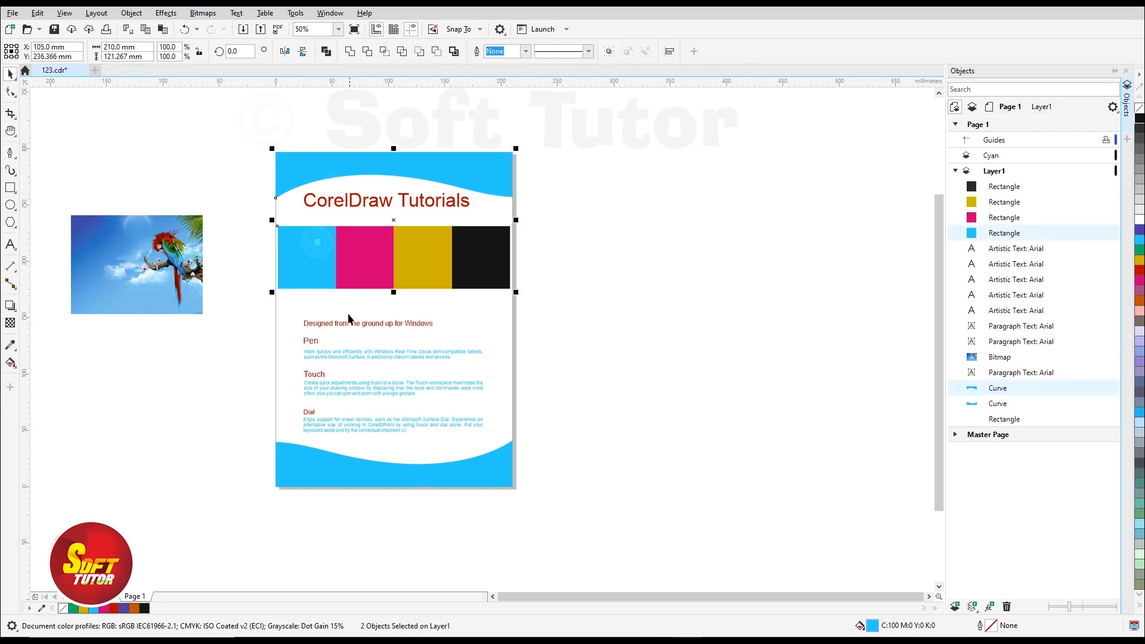
shift+click(339, 347)
shift+click(345, 386)
shift+click(334, 421)
shift+click(312, 460)
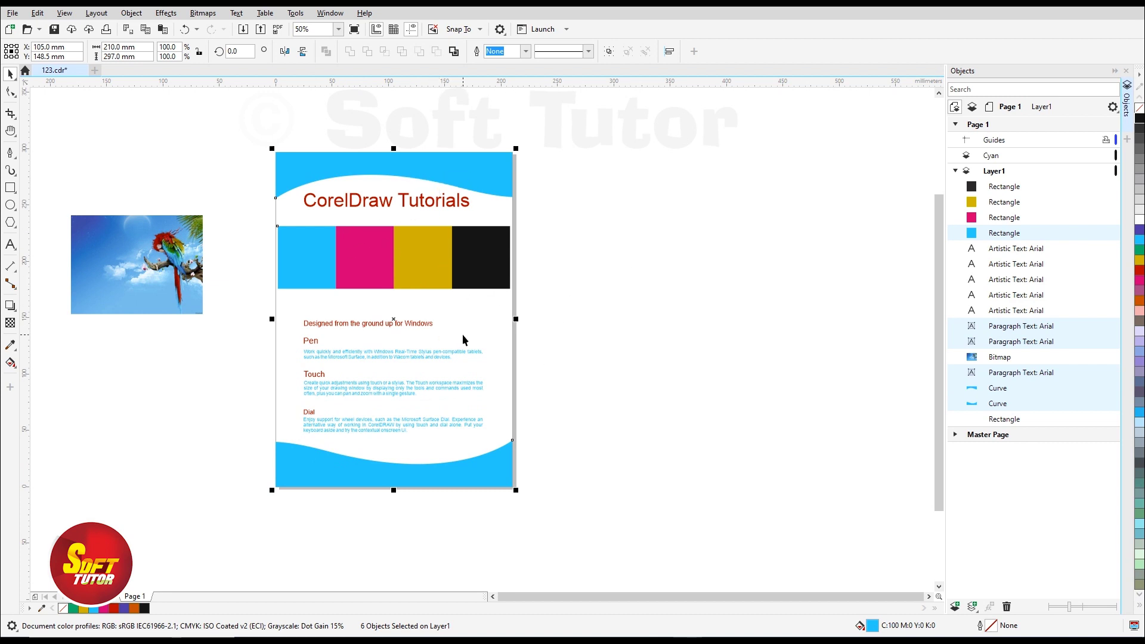
key(Delete)
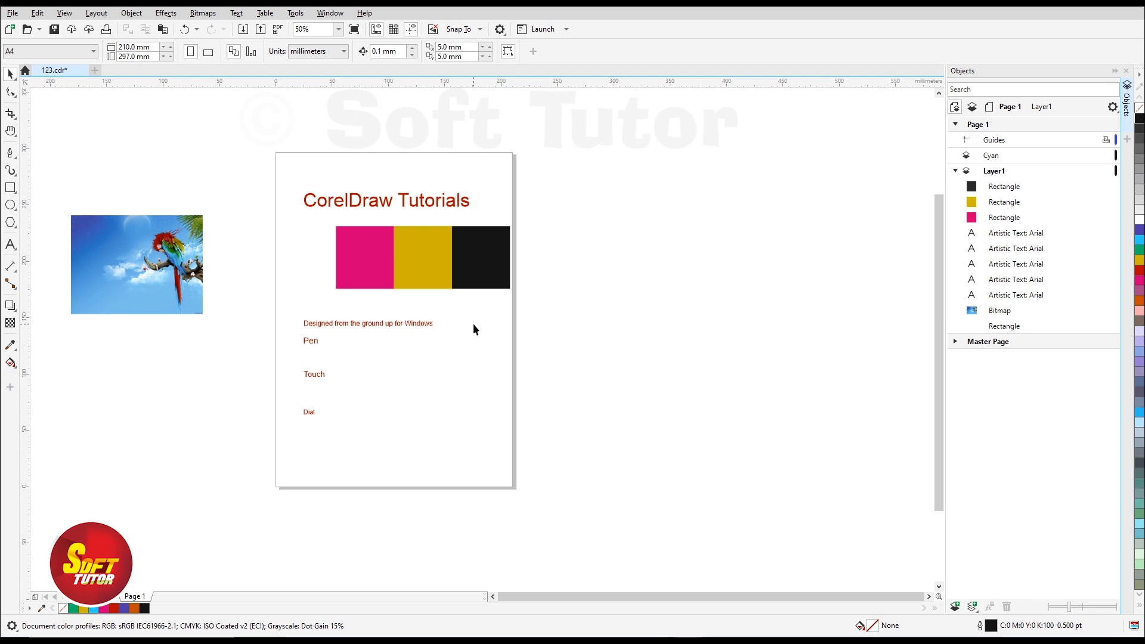
Paste the cyan objects onto the Cyan layer, hide it, and add a new layer.
click(993, 158)
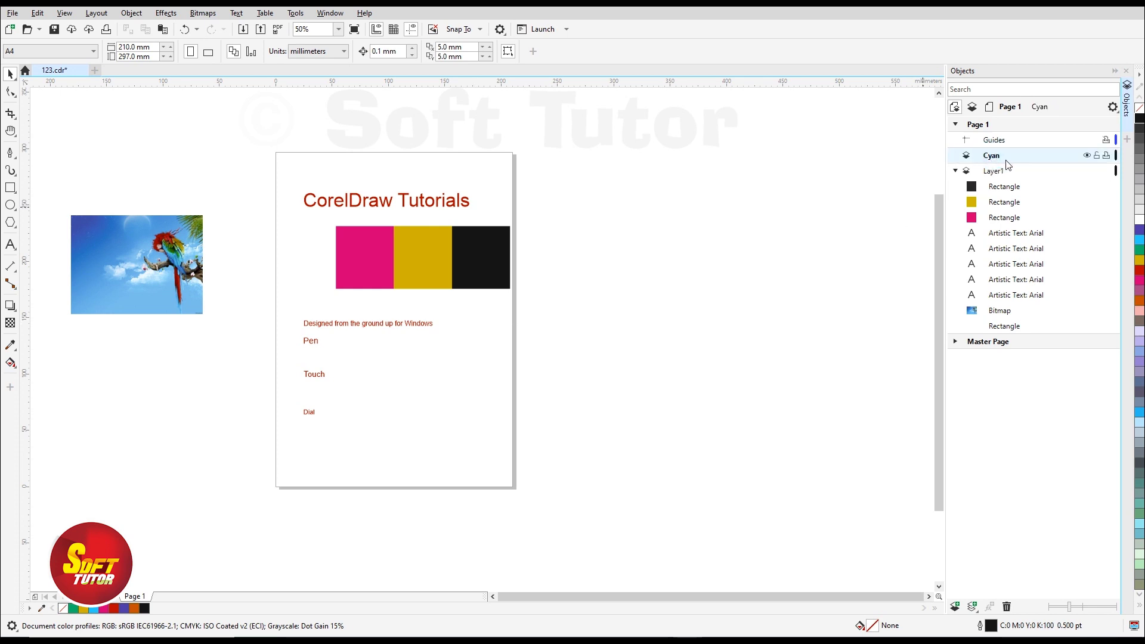
key(ctrl+v)
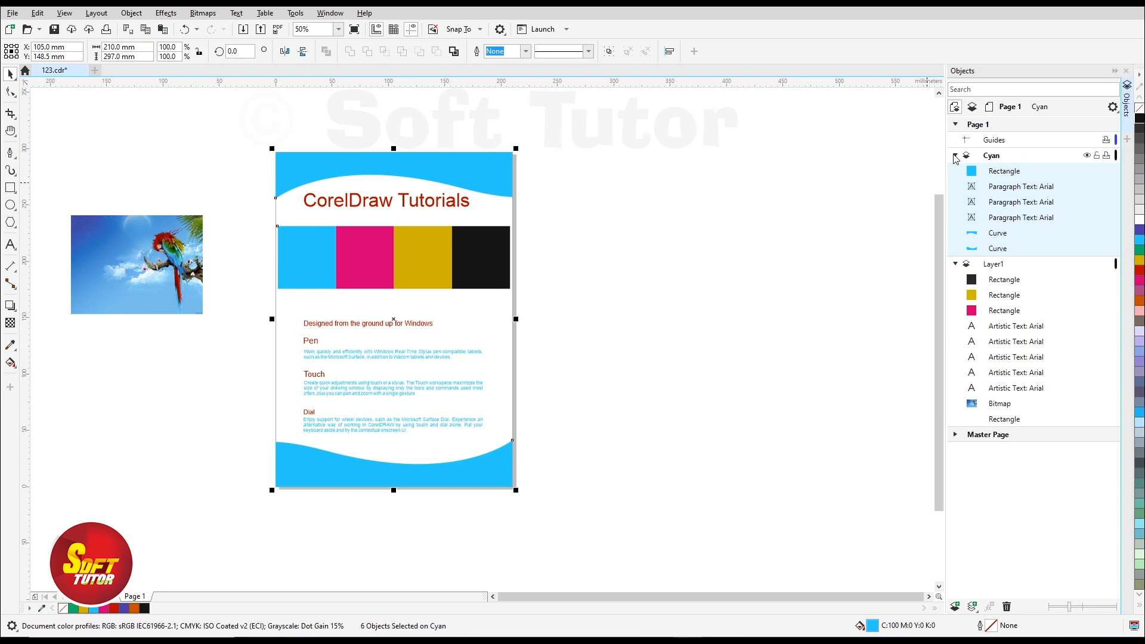
click(956, 155)
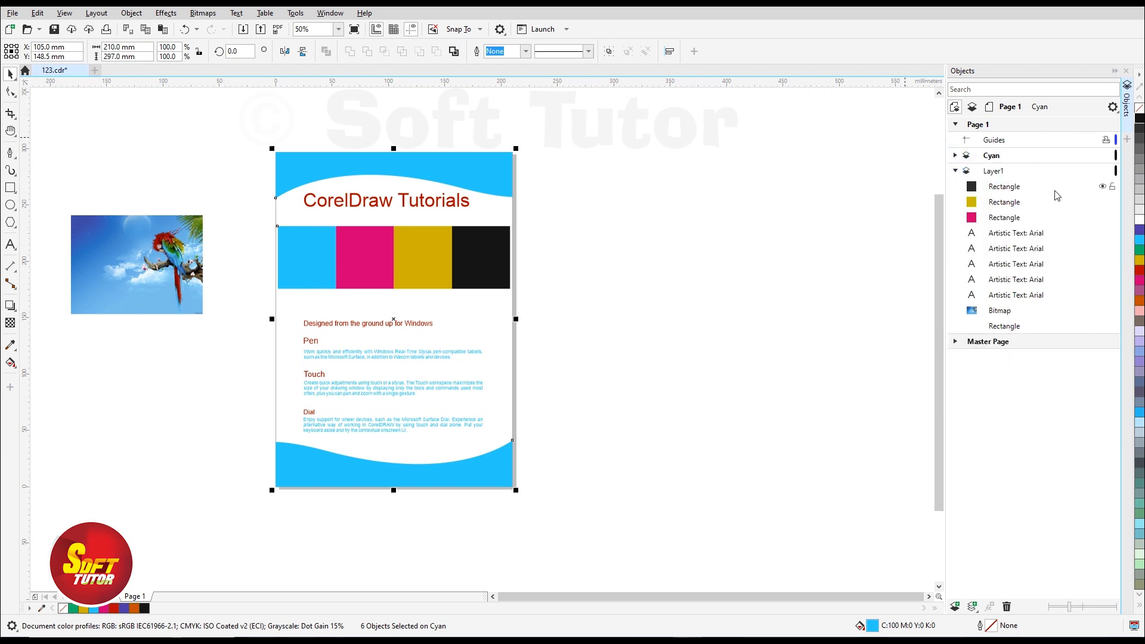
click(1087, 155)
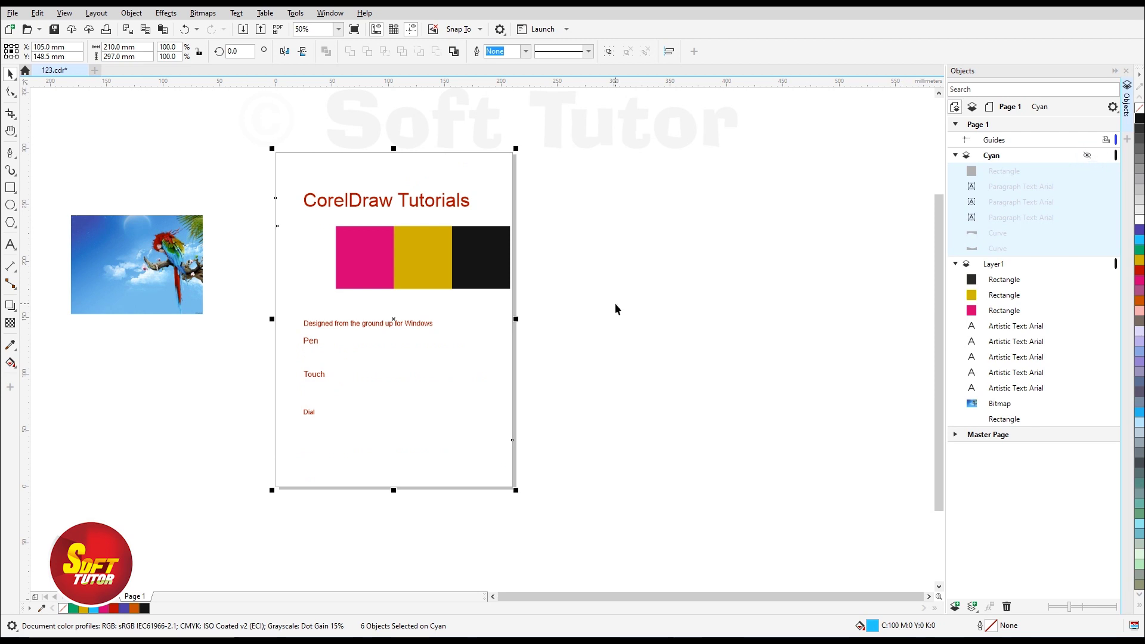
click(955, 155)
click(954, 607)
double_click(995, 157)
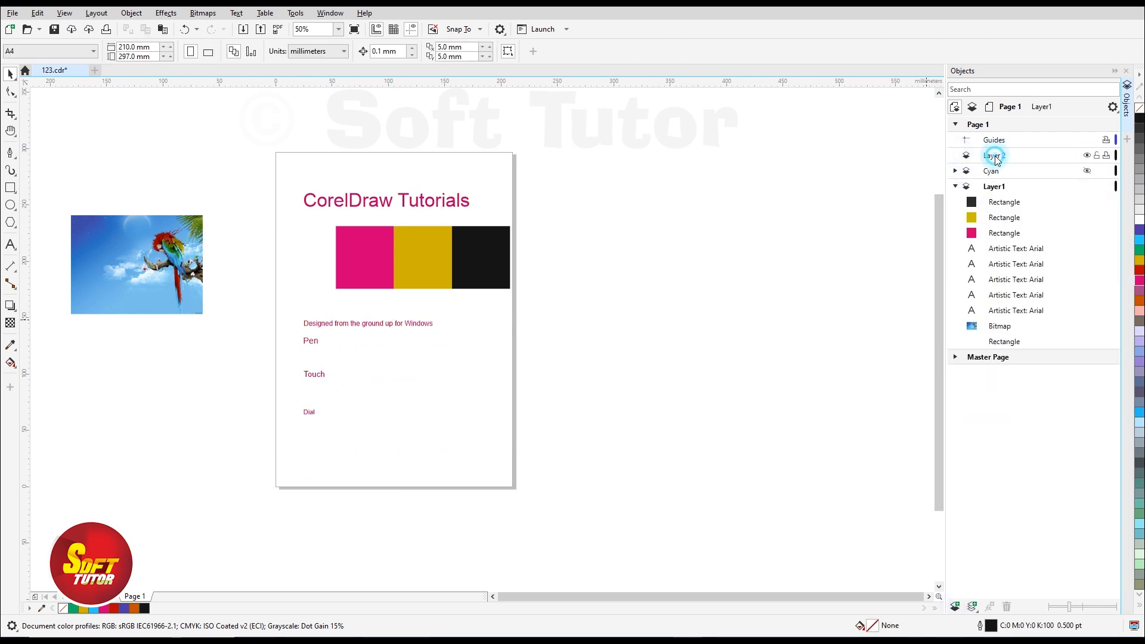
Name the layer magenta and select the magenta rectangle plus the red title and texts.
text(magenta)
click(786, 237)
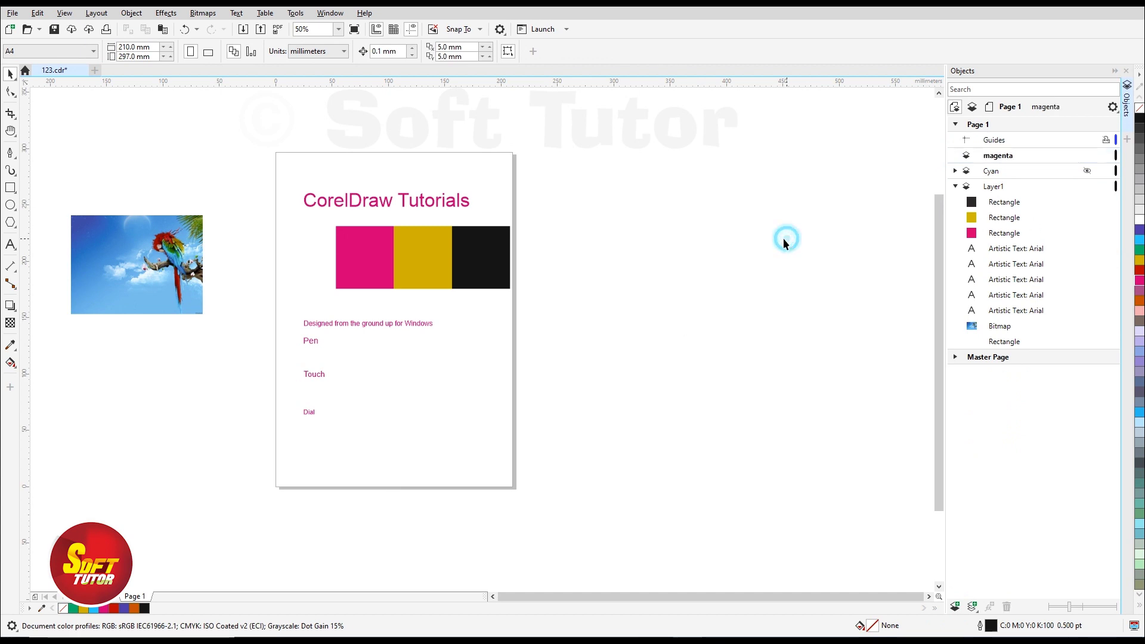
click(447, 200)
shift+click(367, 247)
shift+click(348, 327)
shift+click(311, 341)
shift+click(314, 374)
shift+click(309, 414)
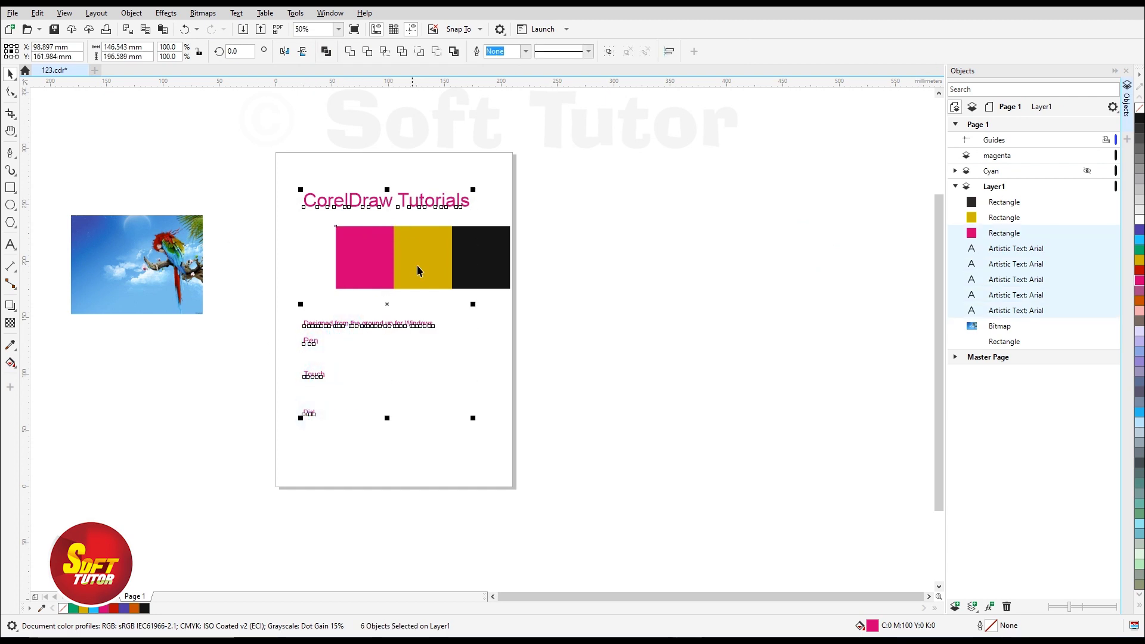
Move the six magenta objects onto the magenta layer and hide that layer.
key(Delete)
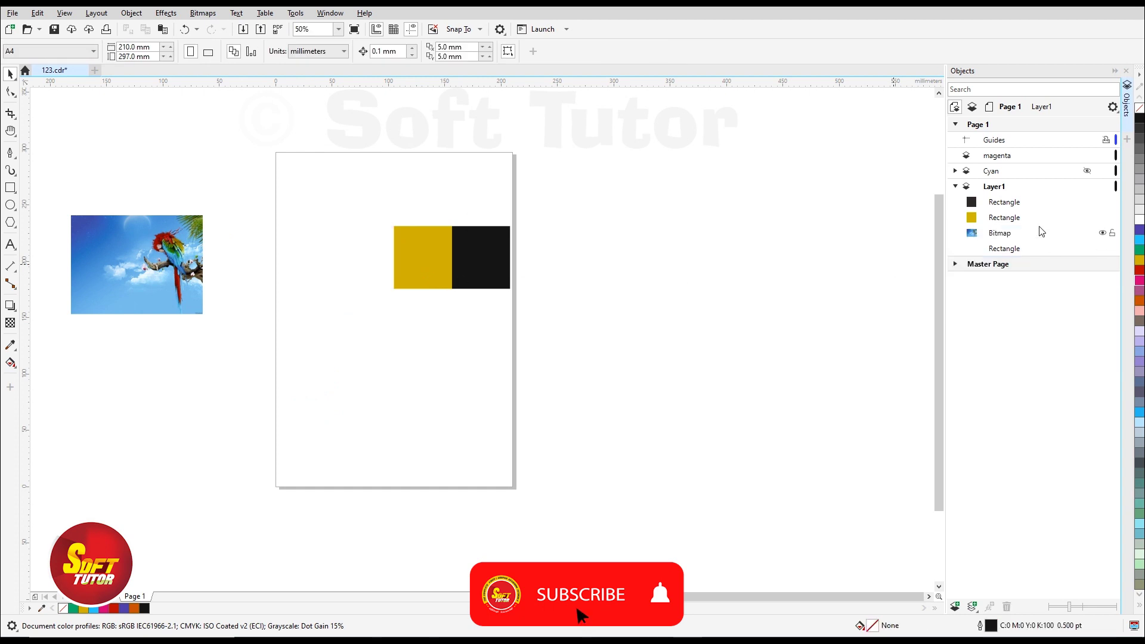
click(997, 155)
key(ctrl+v)
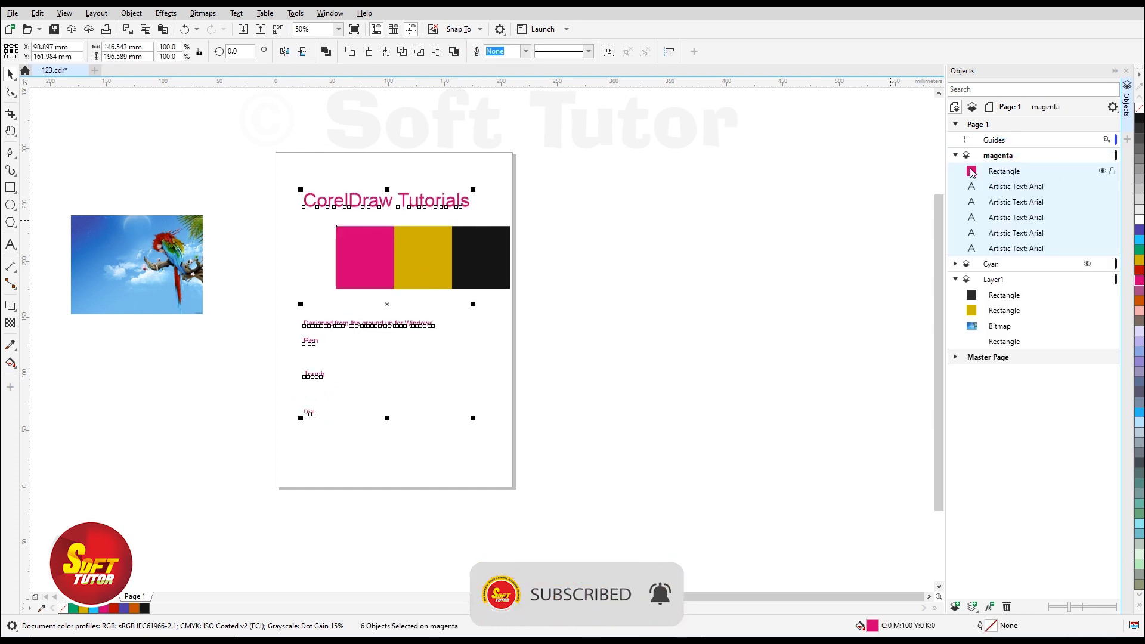
click(956, 155)
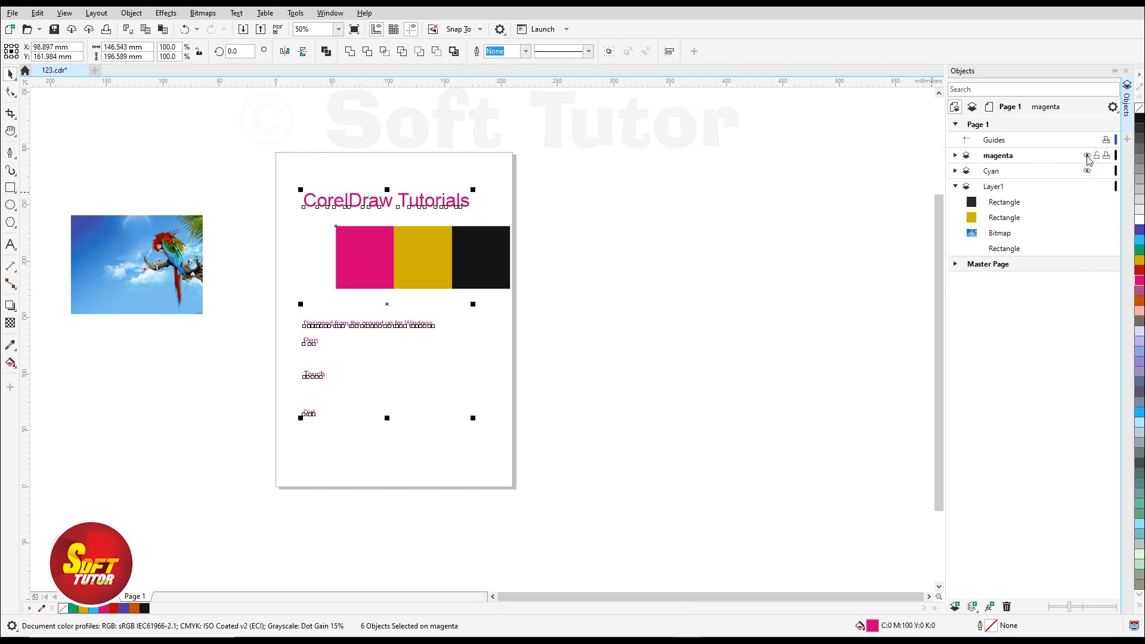
click(1087, 155)
click(634, 256)
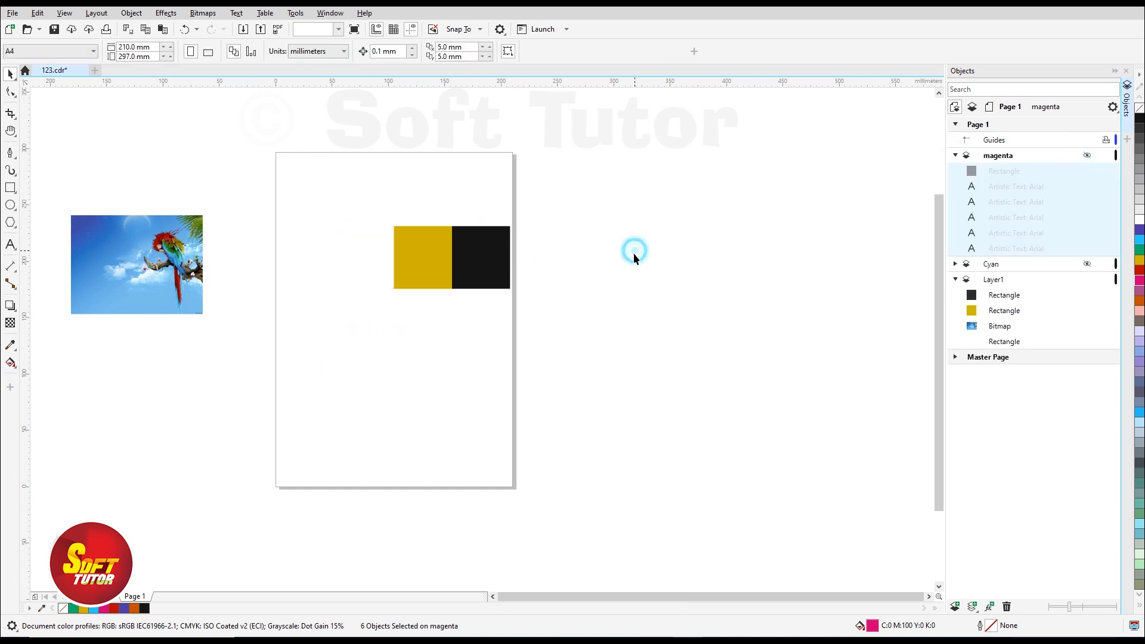
click(955, 155)
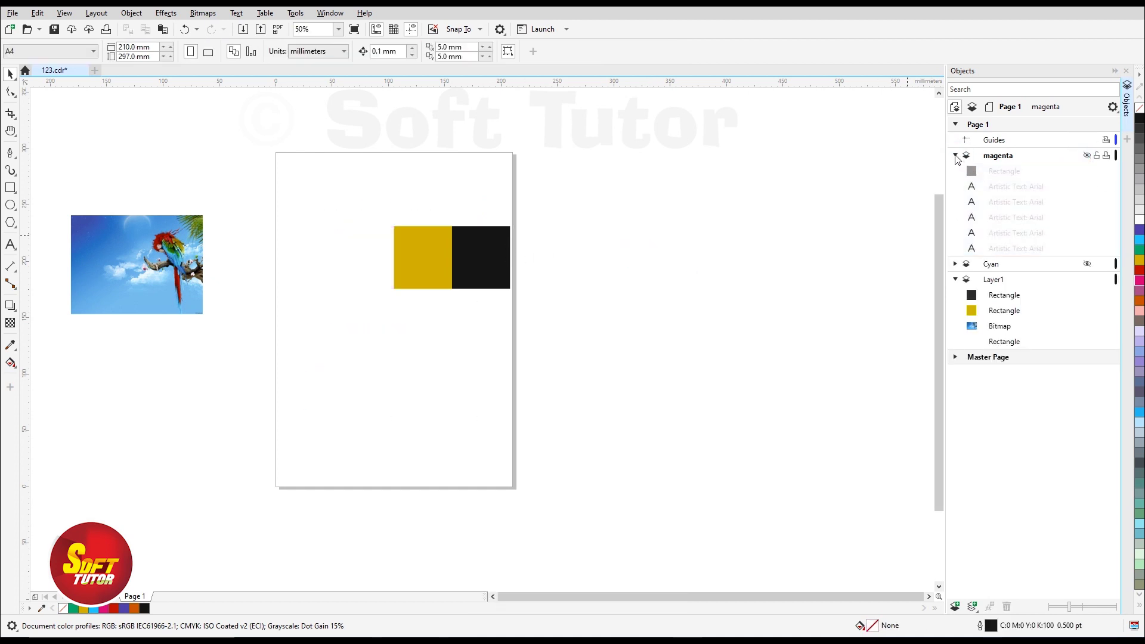
Add a new layer named yellow.
click(955, 607)
double_click(998, 156)
text(yellow)
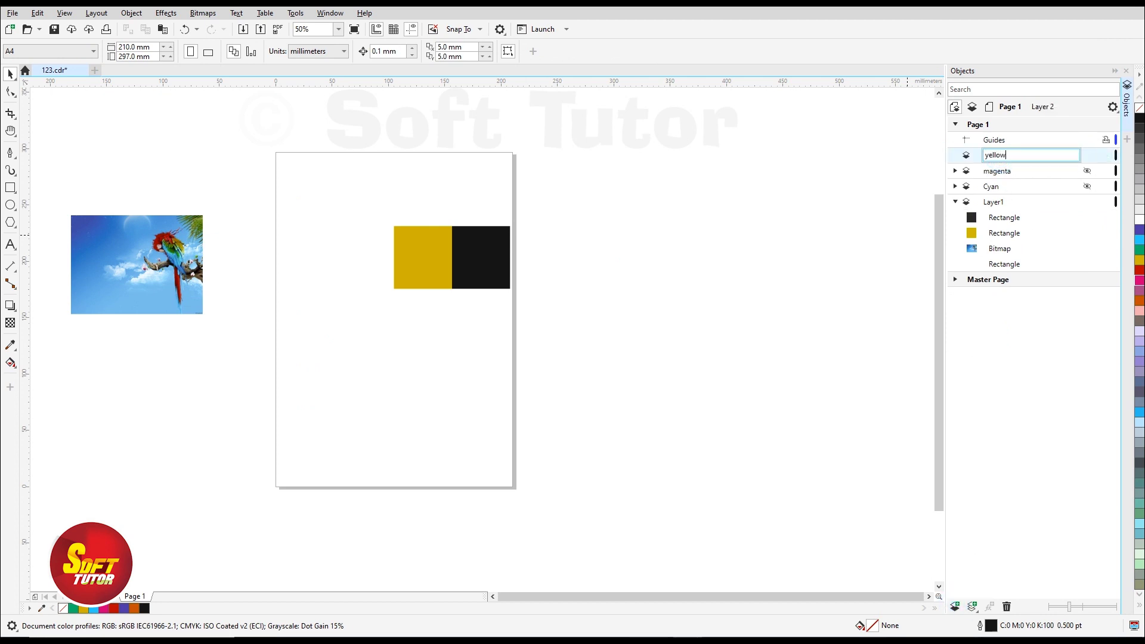
click(858, 271)
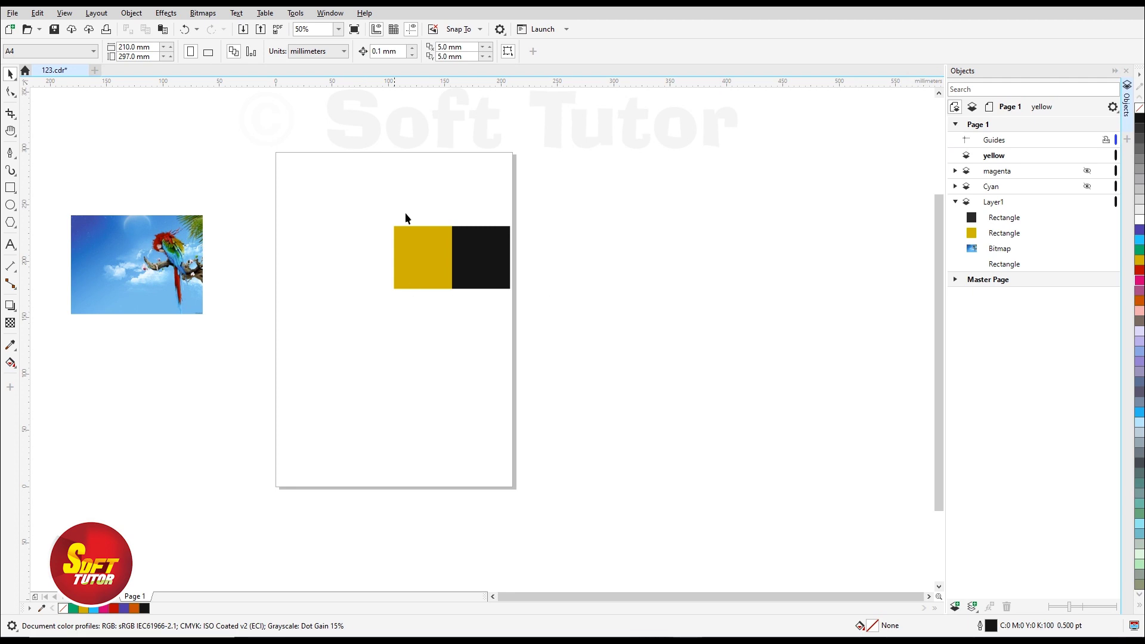
Move the yellow rectangle onto the yellow layer, hide it, and add another new layer.
click(421, 262)
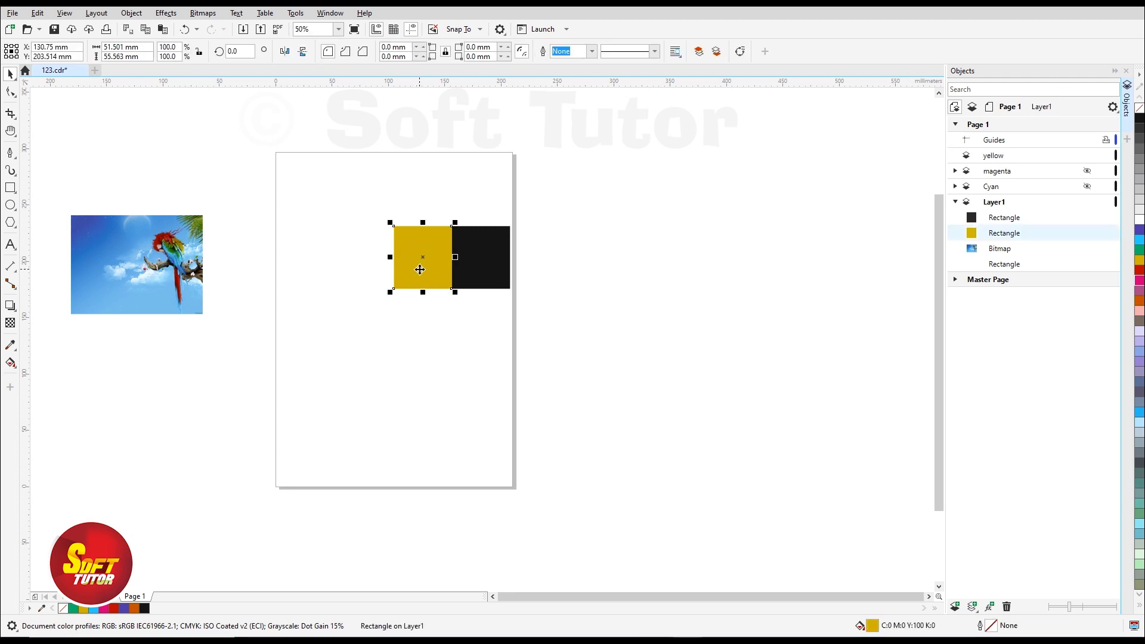
key(Delete)
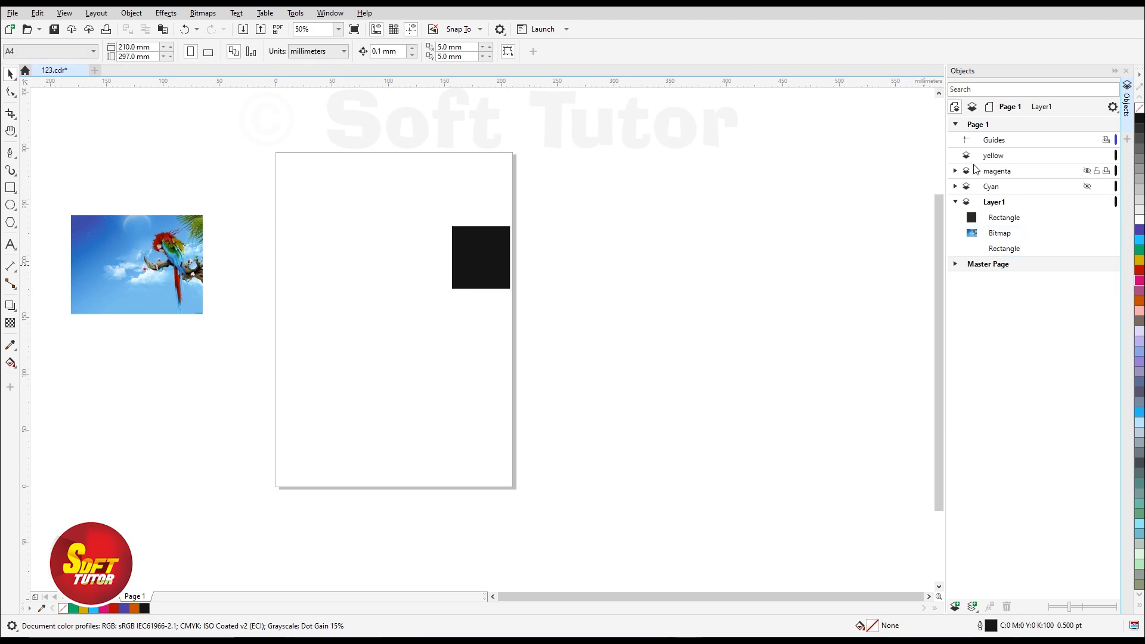
click(1015, 156)
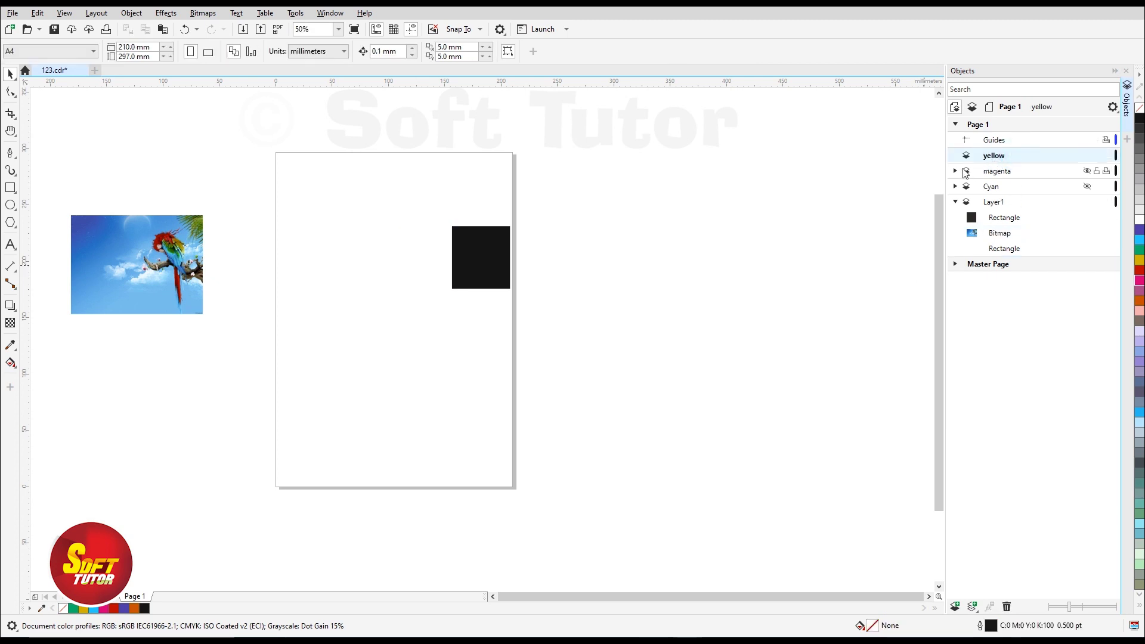
key(ctrl+v)
click(755, 213)
click(955, 155)
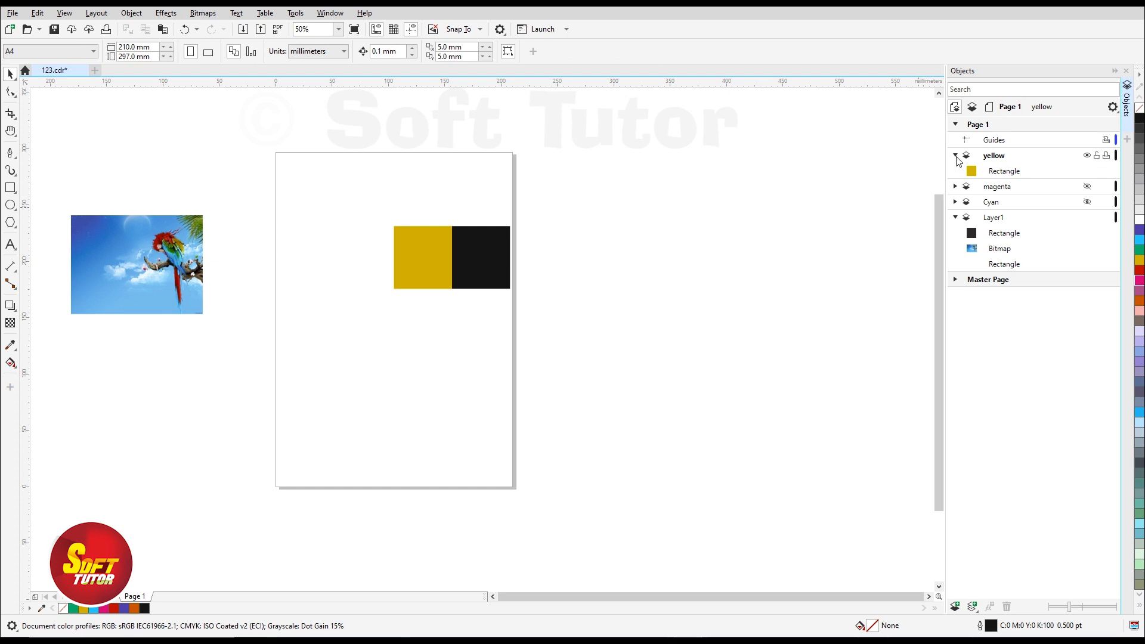
click(1087, 155)
click(955, 607)
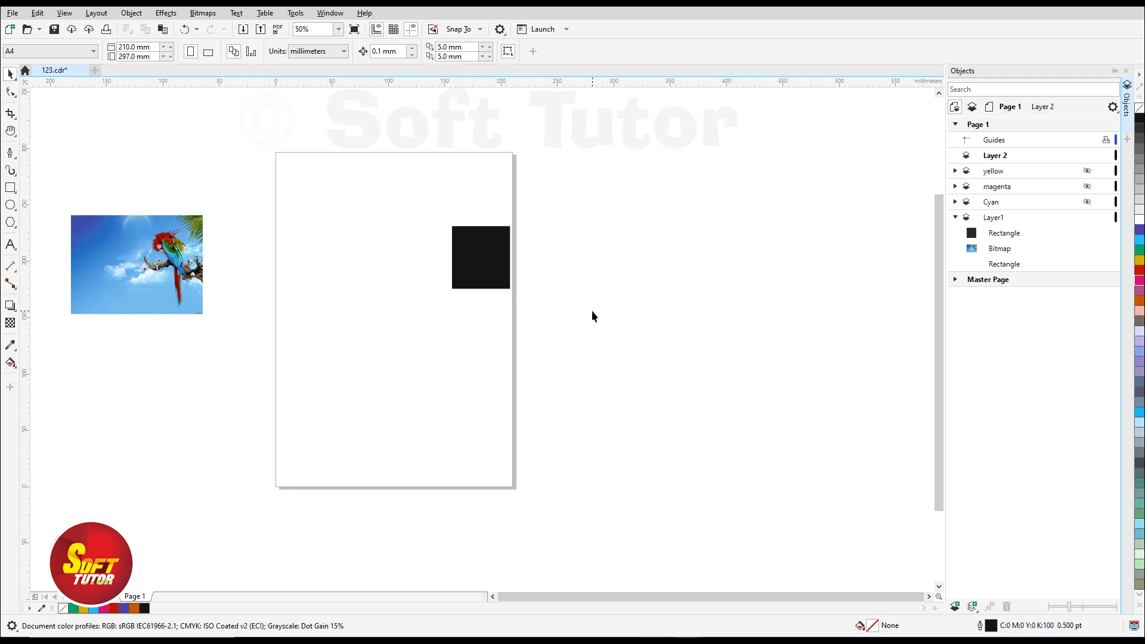
Rename the new layer to Black.
double_click(995, 155)
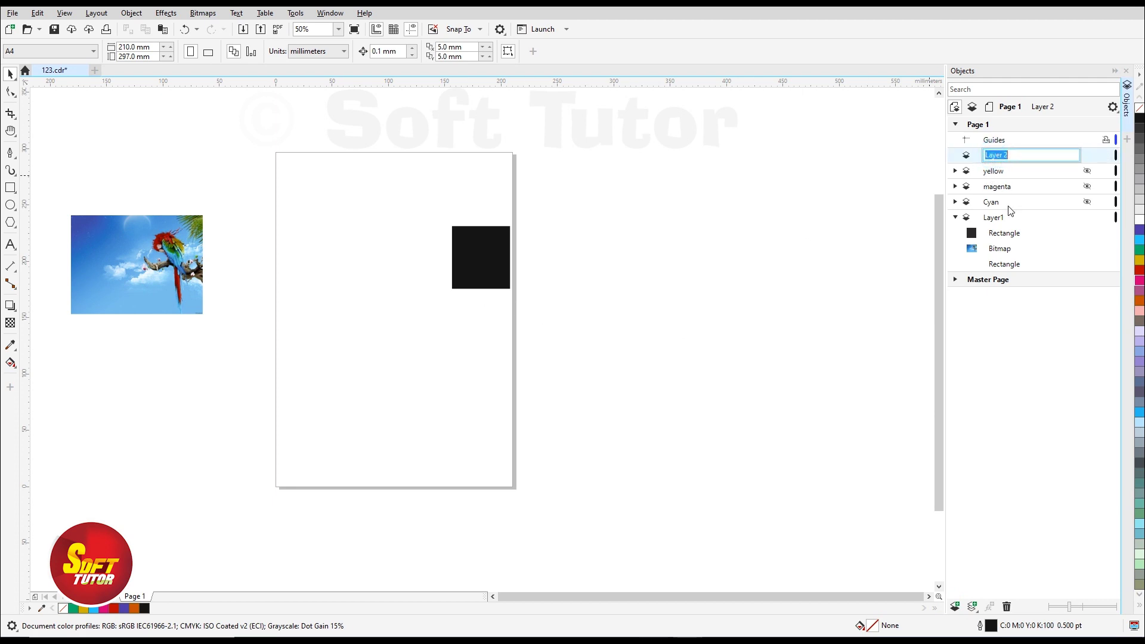
text(Black)
click(838, 233)
Move the black rectangle onto the Black layer, hide it, and show the Cyan layer.
click(480, 256)
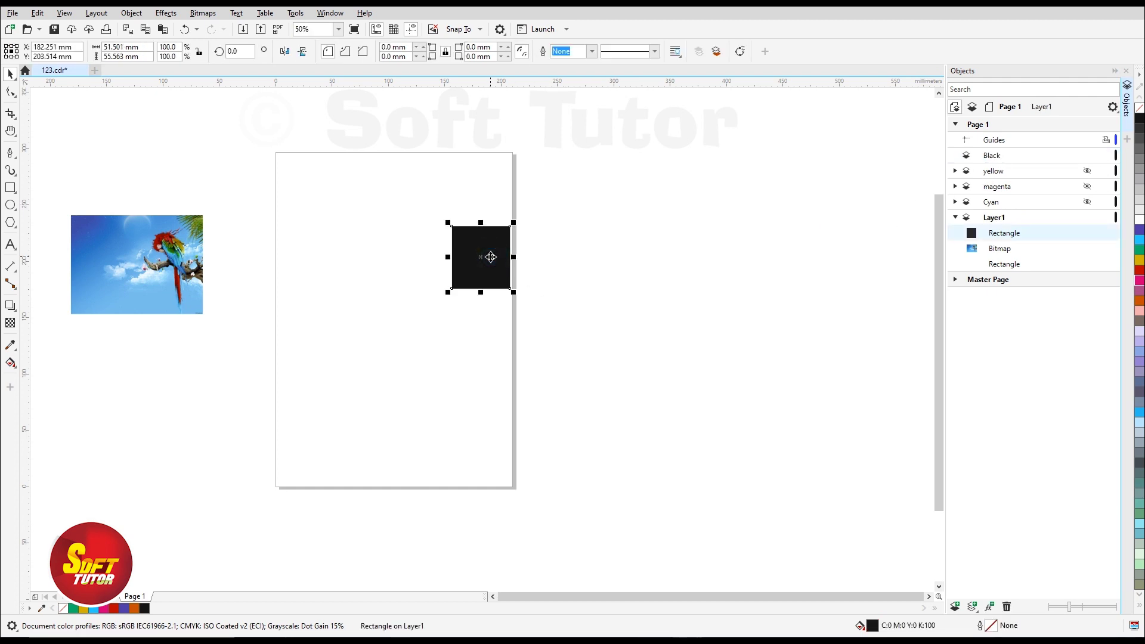
key(Delete)
click(990, 156)
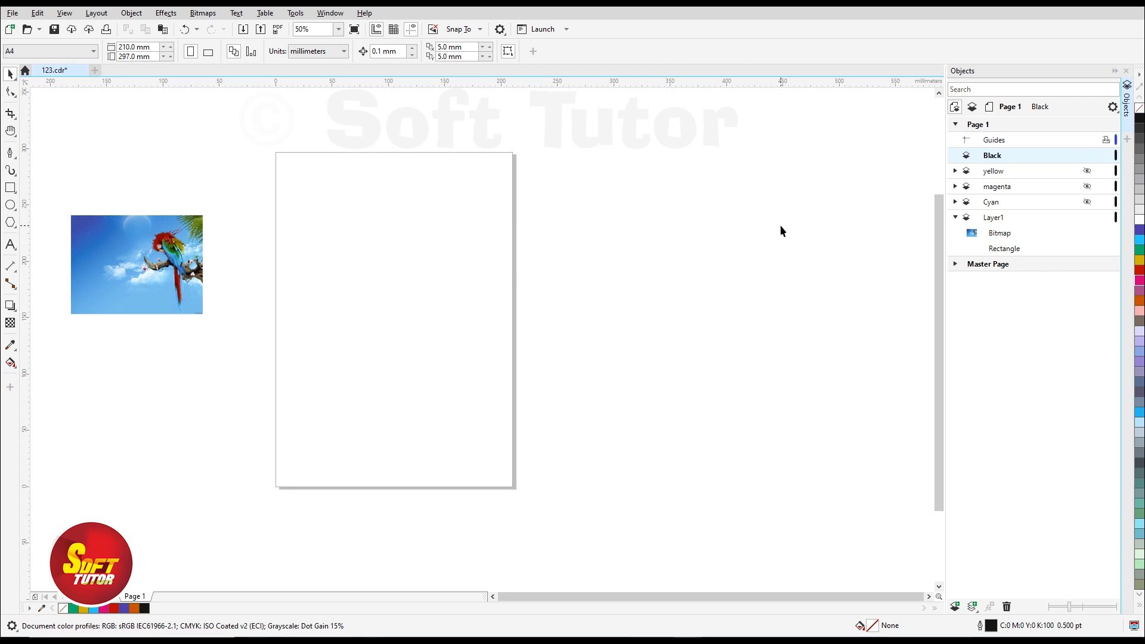
key(ctrl+v)
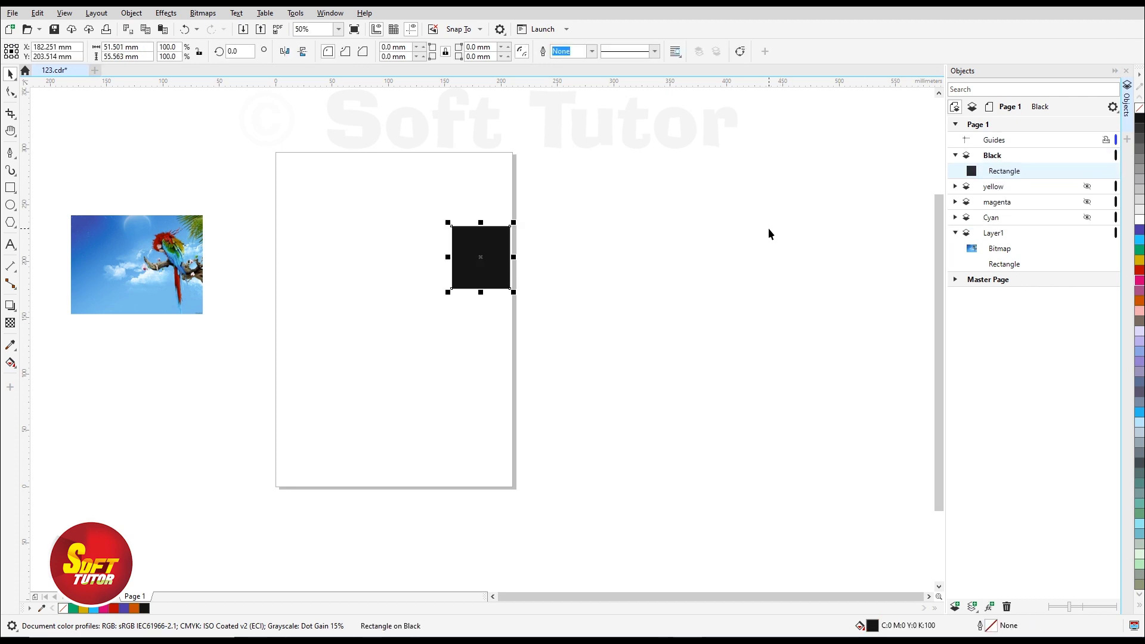
click(776, 228)
click(956, 155)
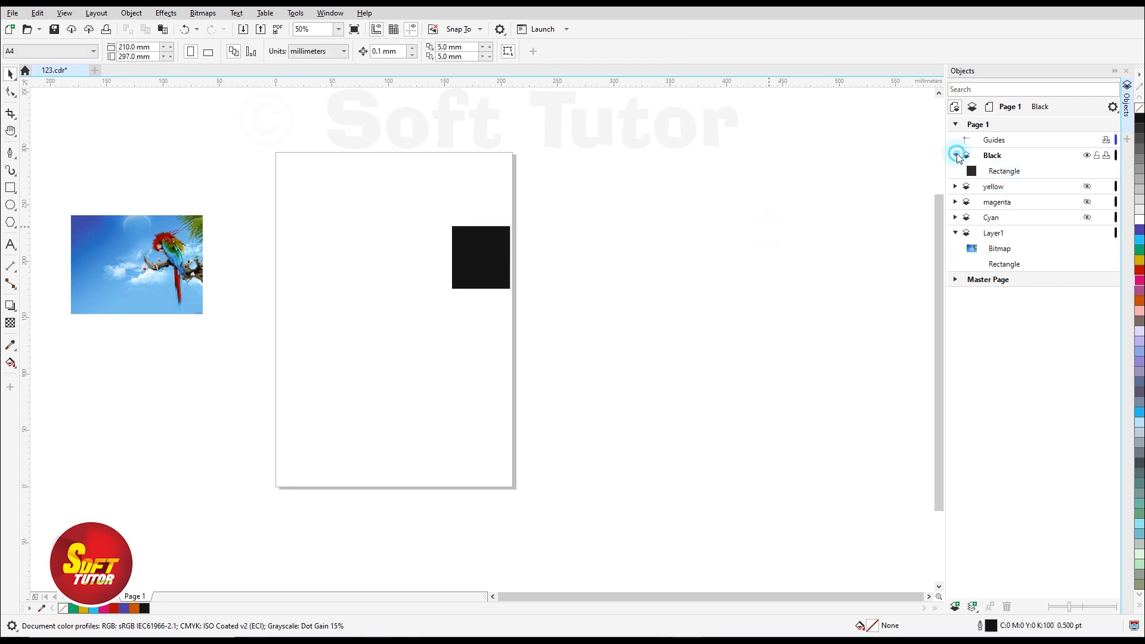
click(1087, 155)
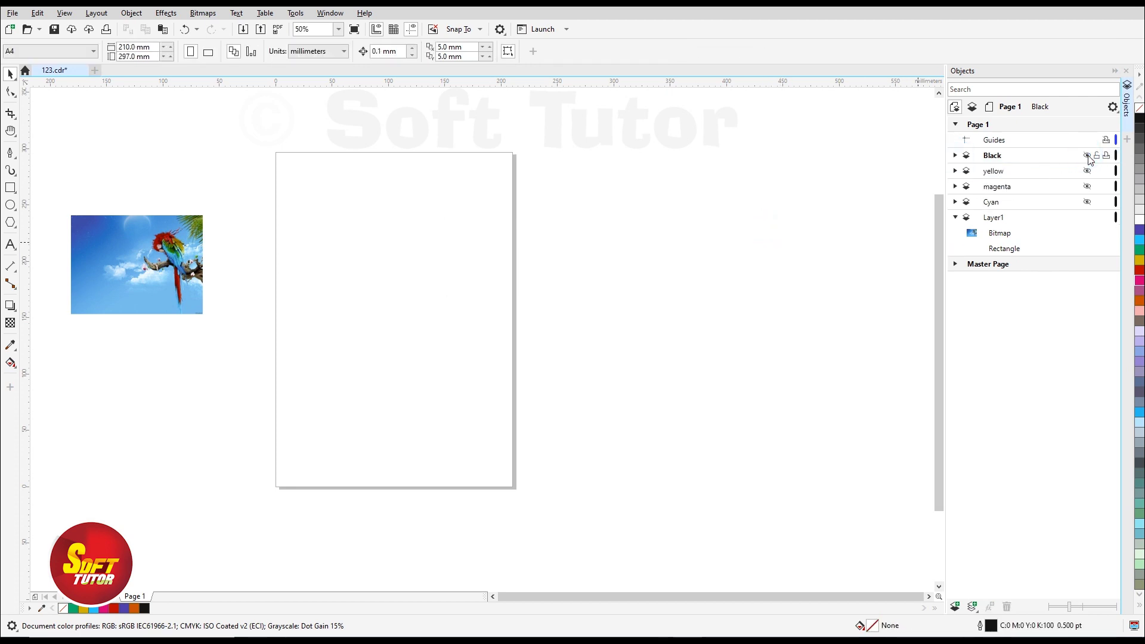
click(1087, 202)
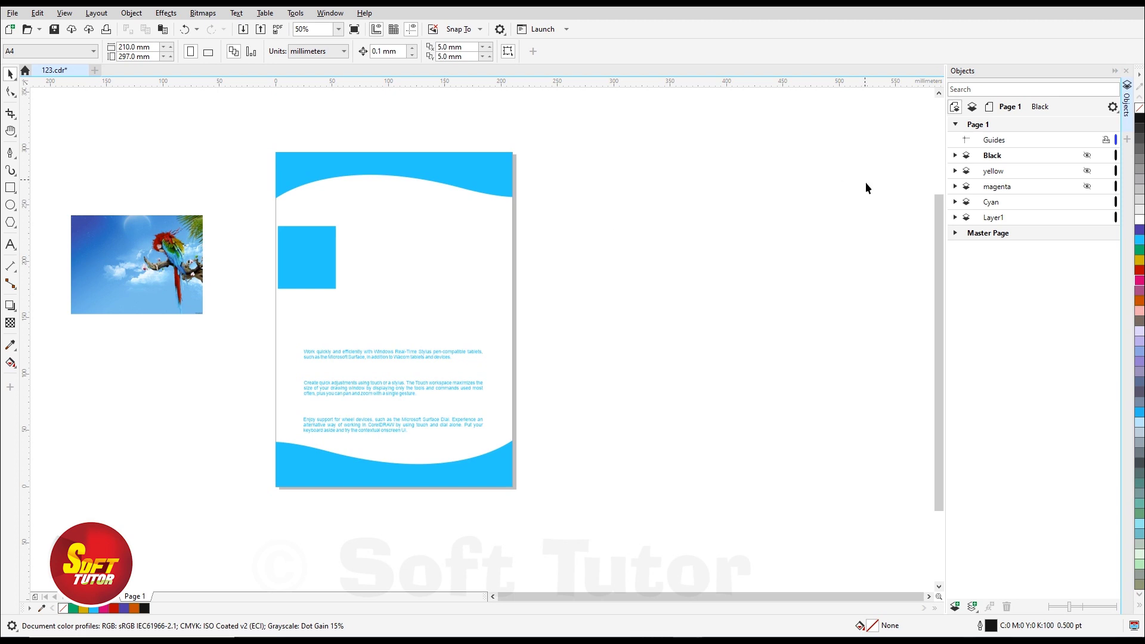
Swap visibility from Cyan to magenta and marquee-select the six magenta objects.
click(1087, 201)
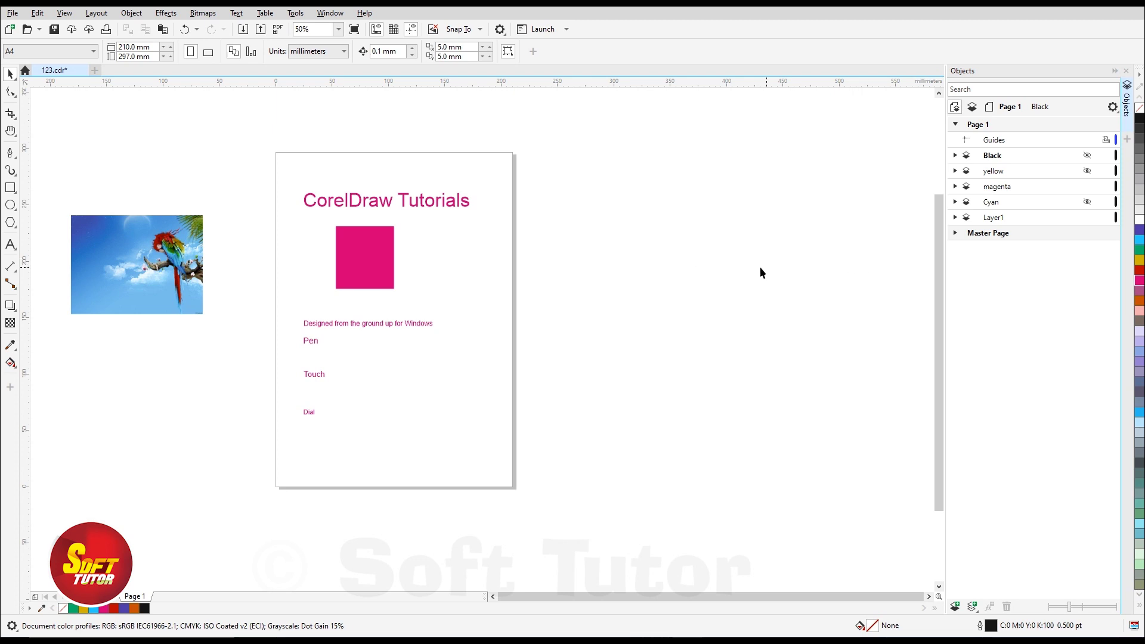
drag(611, 158, 286, 485)
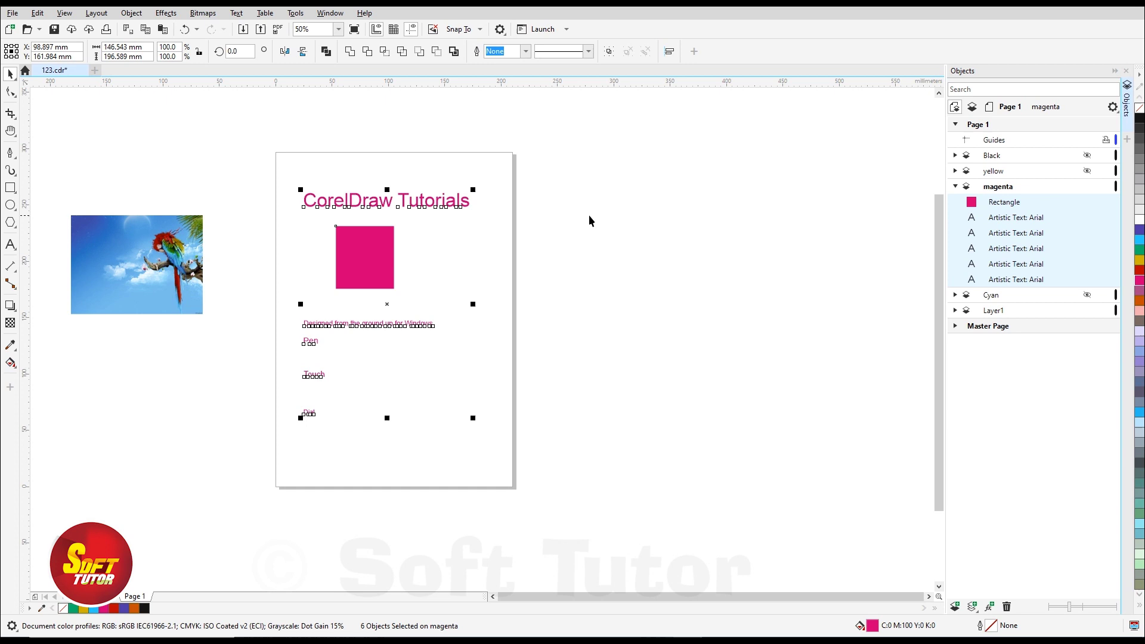
Delete the Black, yellow, magenta and Cyan layers along with their artwork.
click(1008, 310)
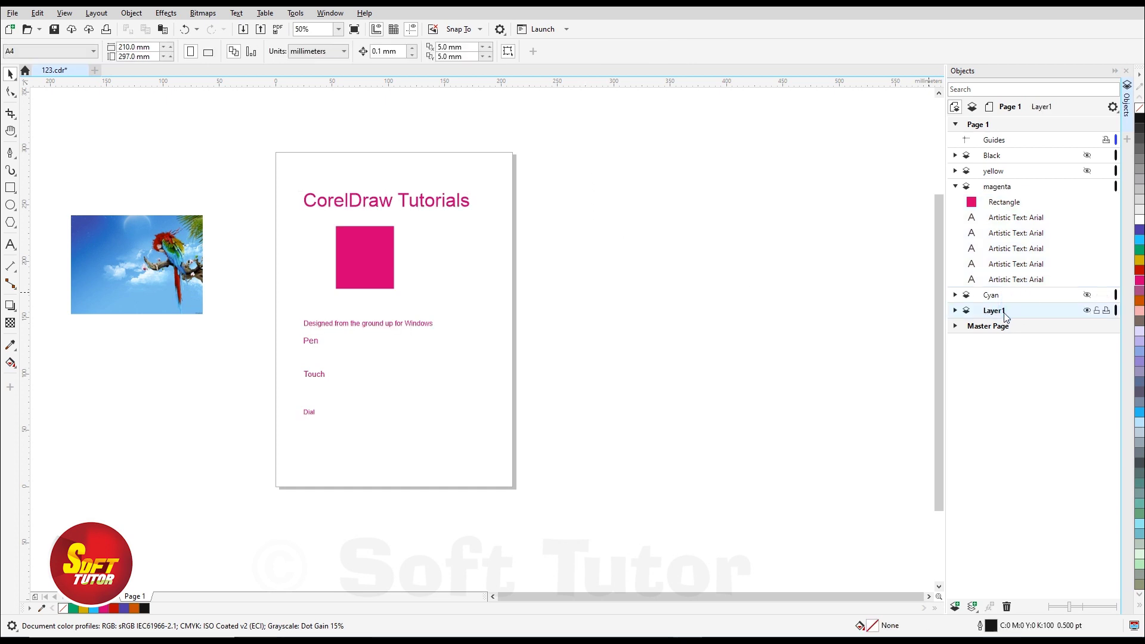
click(999, 156)
shift+click(993, 310)
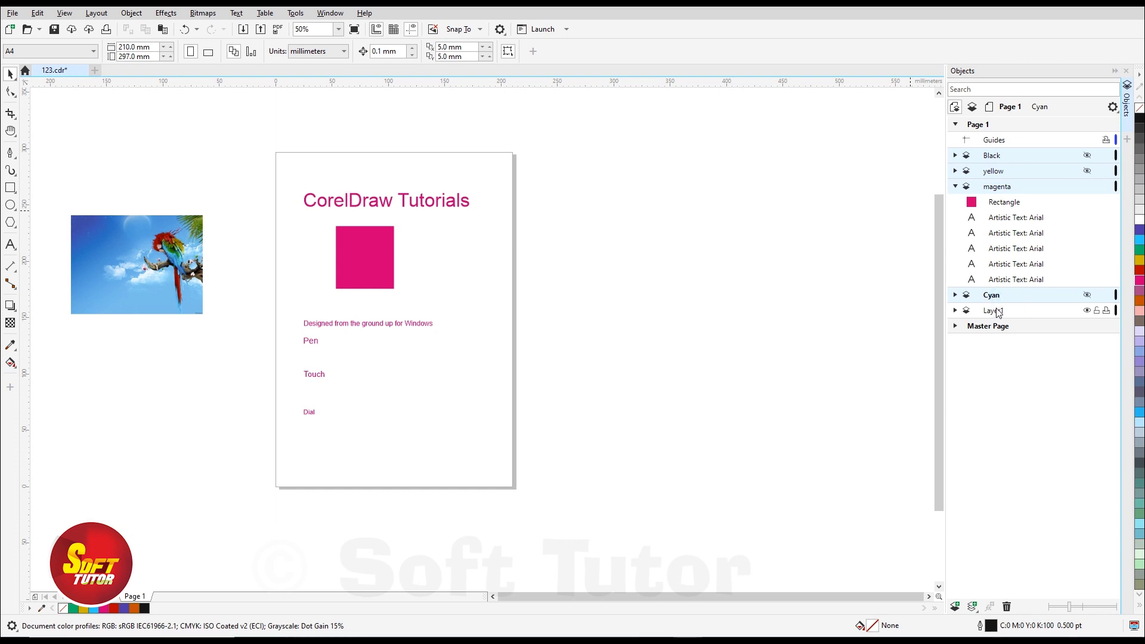
key(Delete)
Add a new empty layer named Cyan.
click(954, 606)
double_click(996, 156)
text(Cya)
key(Return)
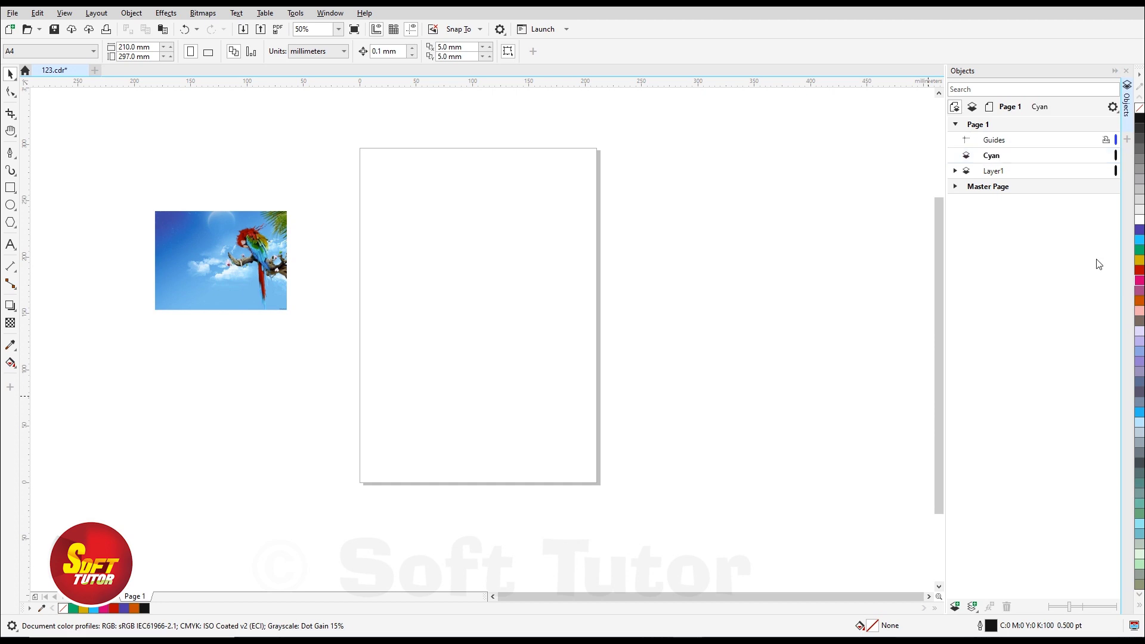
scroll(502, 245, up, 2)
scroll(528, 275, down, 2)
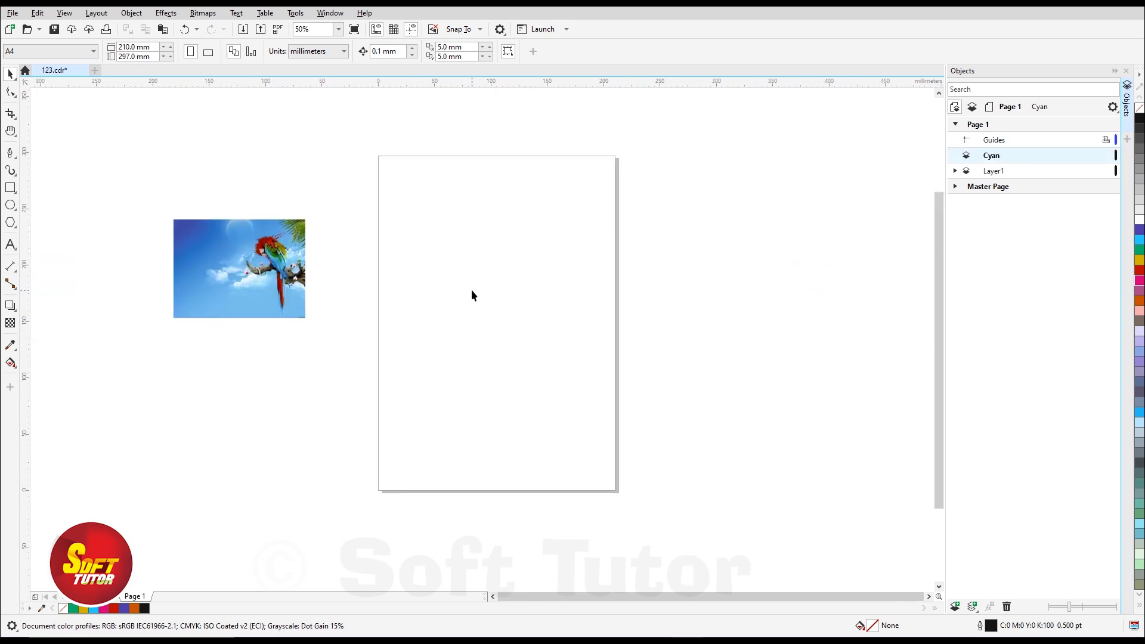
Add an enlarged cyan 'CorelDraw Tutorials' title centred on the page.
key(F8)
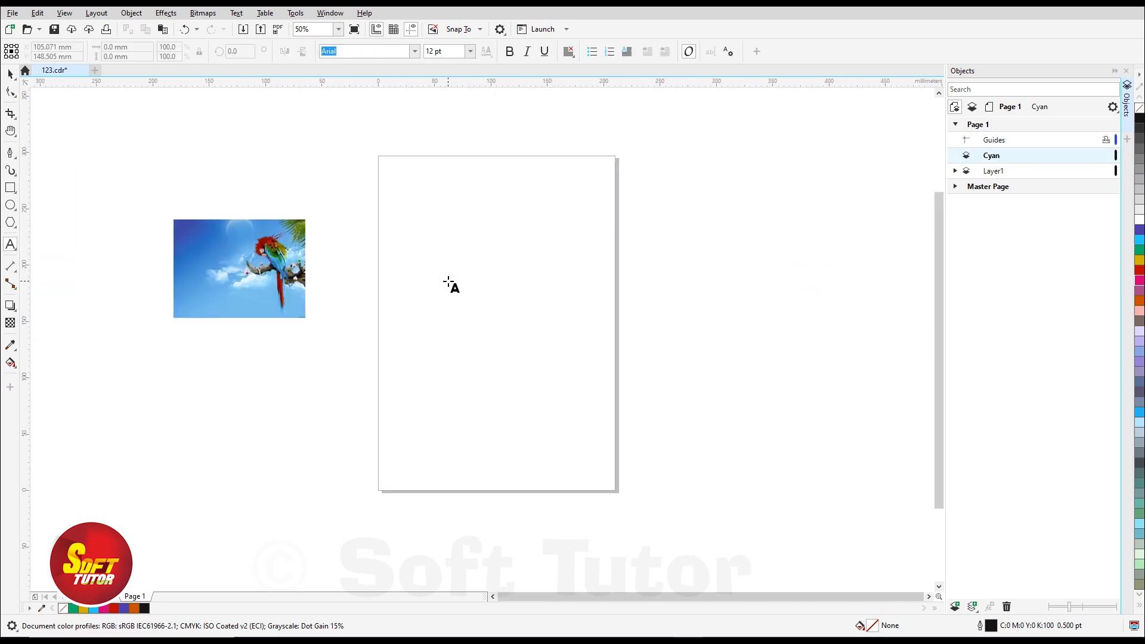
click(449, 283)
scroll(483, 268, up, 2)
text(CorelDraw Tutorials)
key(ctrl+space)
drag(584, 305, 672, 341)
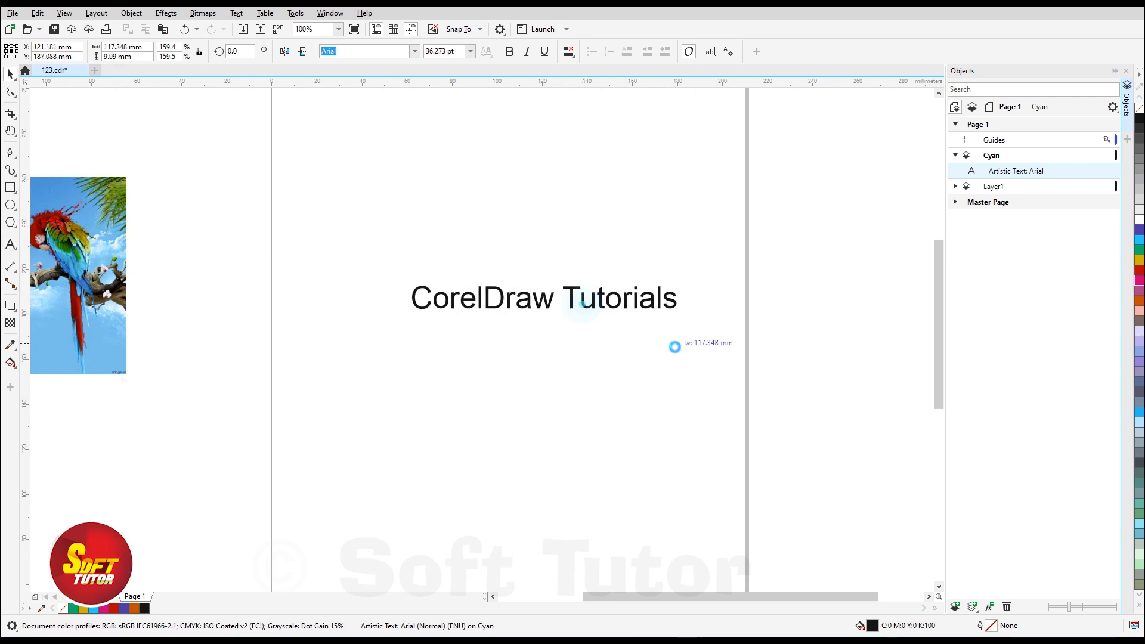
click(1139, 240)
key(p)
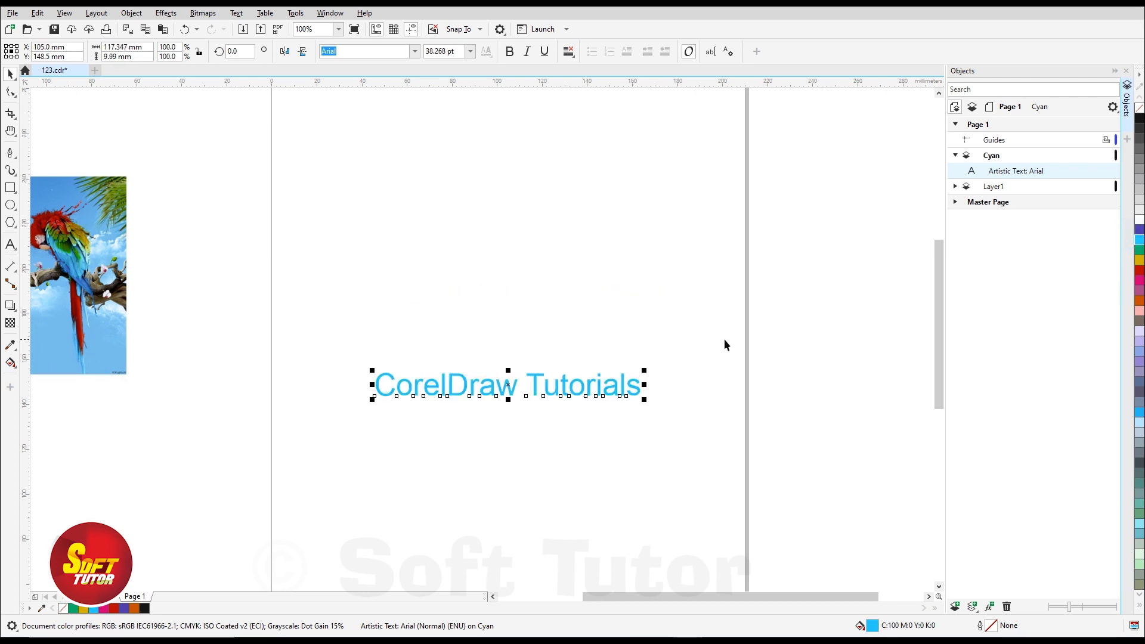
click(783, 307)
mouse_move(1029, 155)
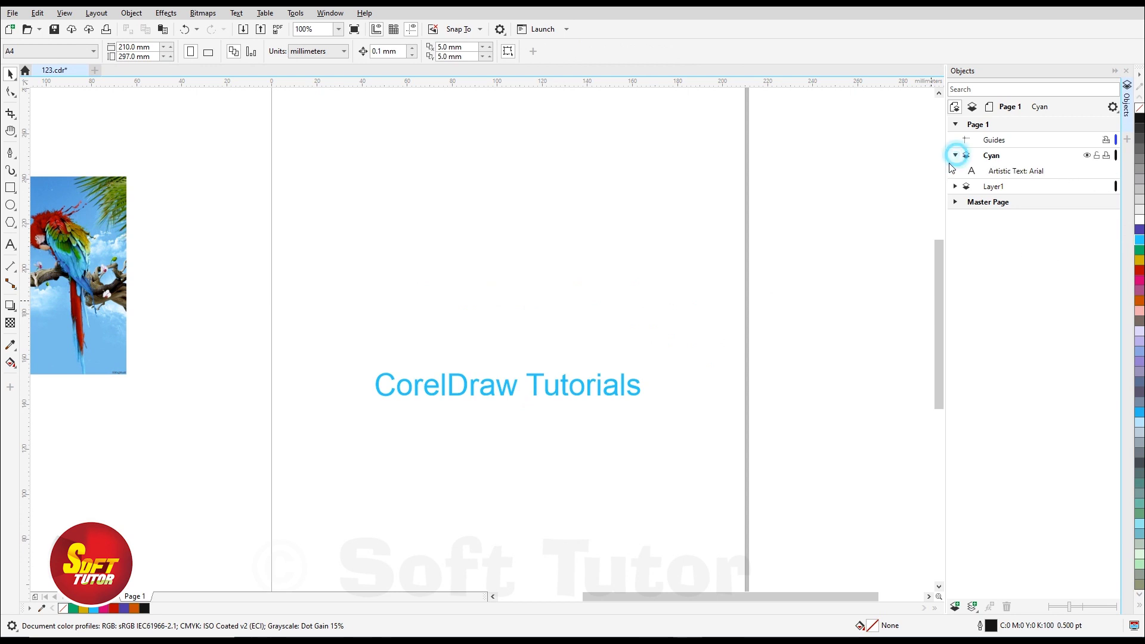
Hide the Cyan layer holding the title.
click(956, 155)
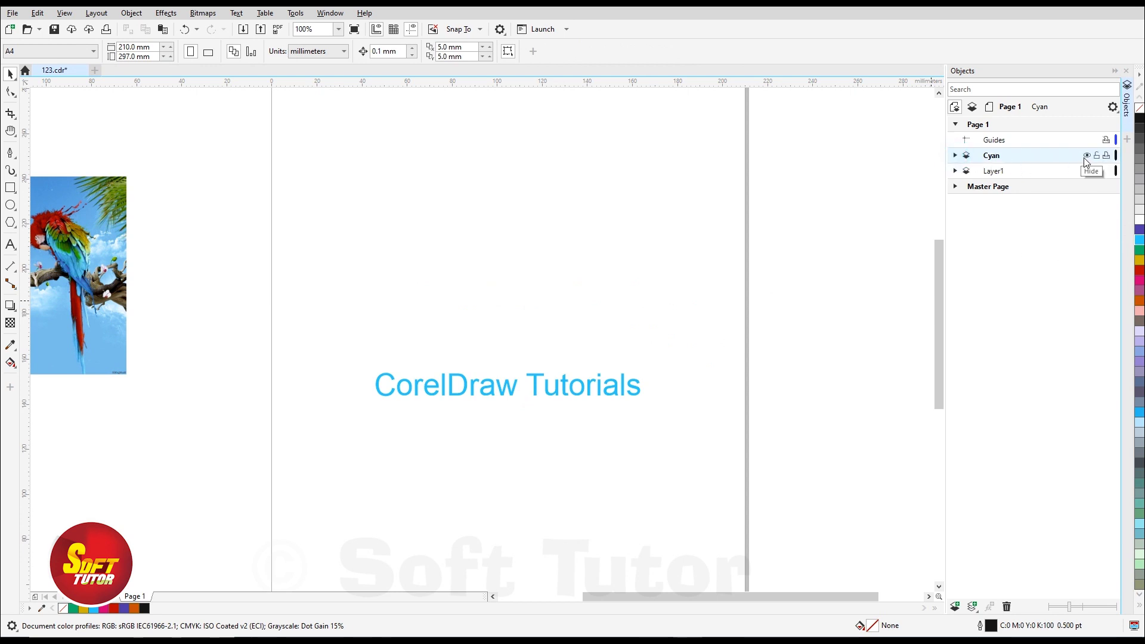
click(1086, 156)
click(1087, 156)
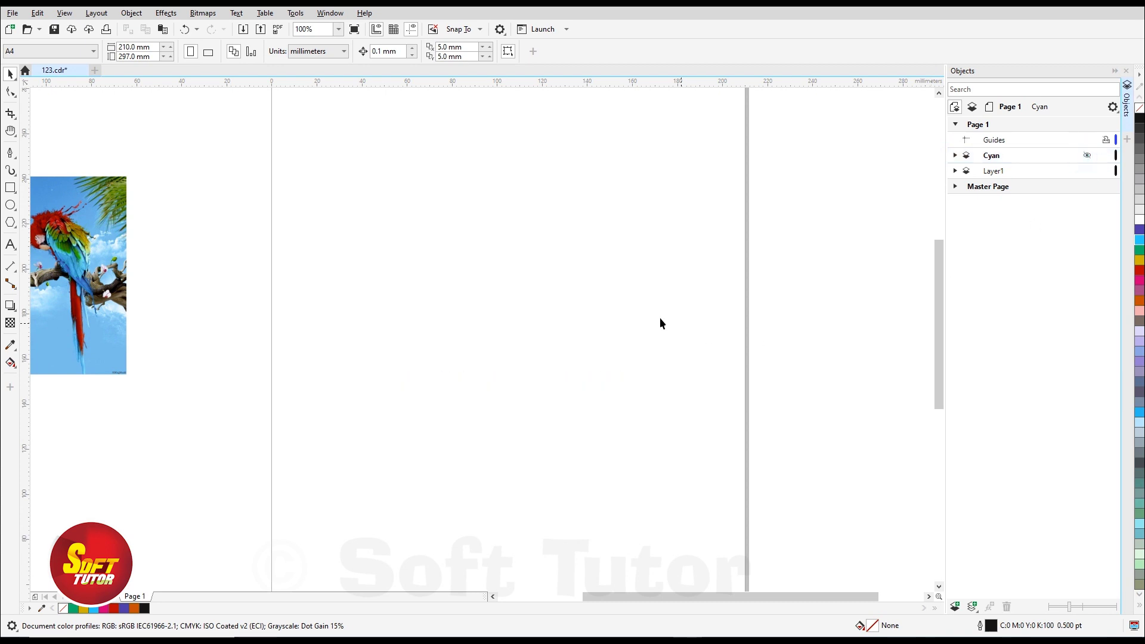
scroll(704, 330, down, 2)
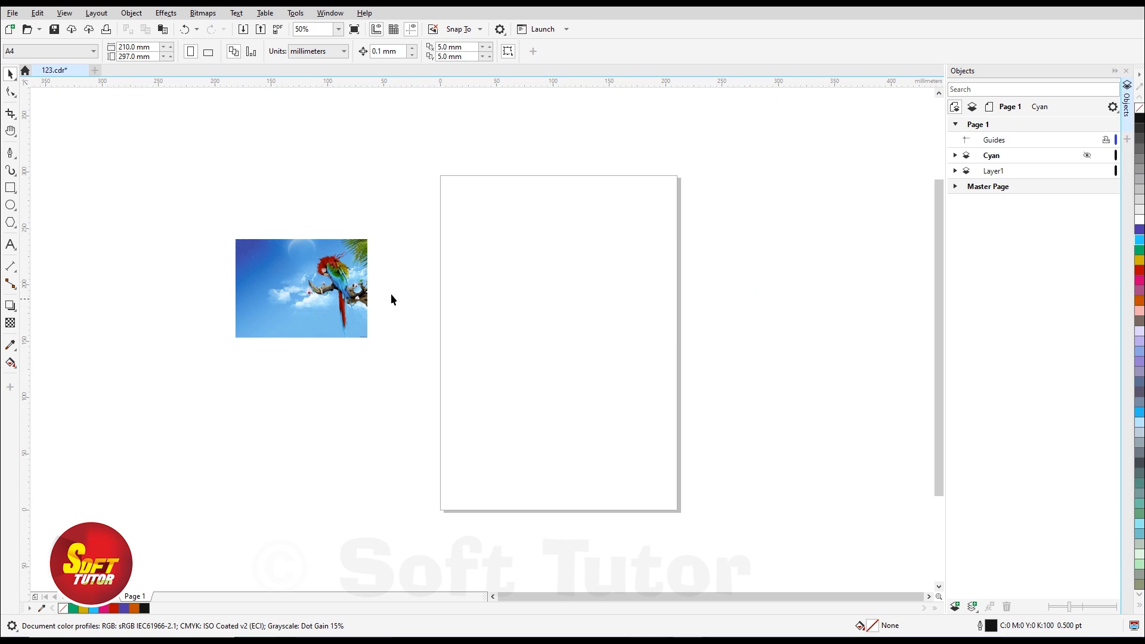
Select the parrot bitmap and centre it on the page with P.
click(358, 290)
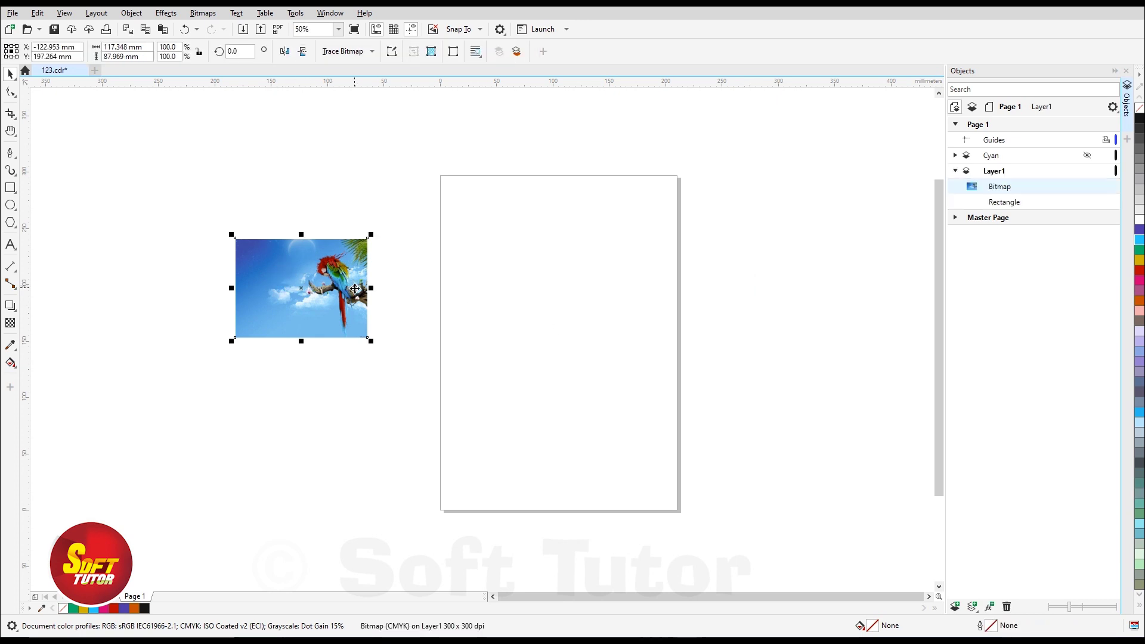
key(p)
scroll(580, 325, up, 2)
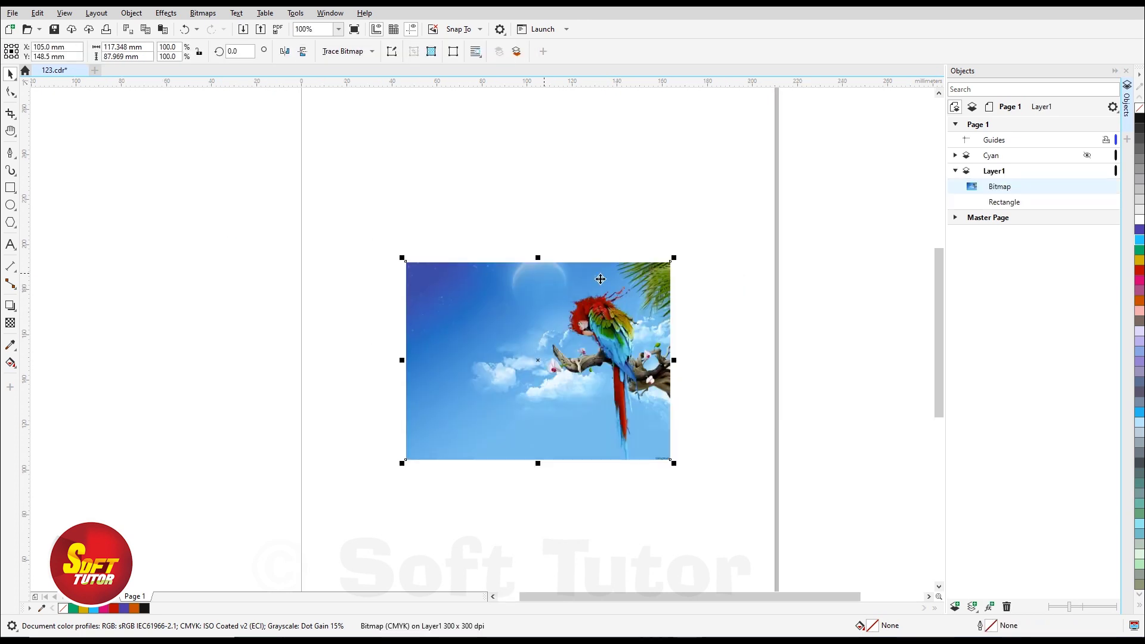
scroll(566, 340, up, 2)
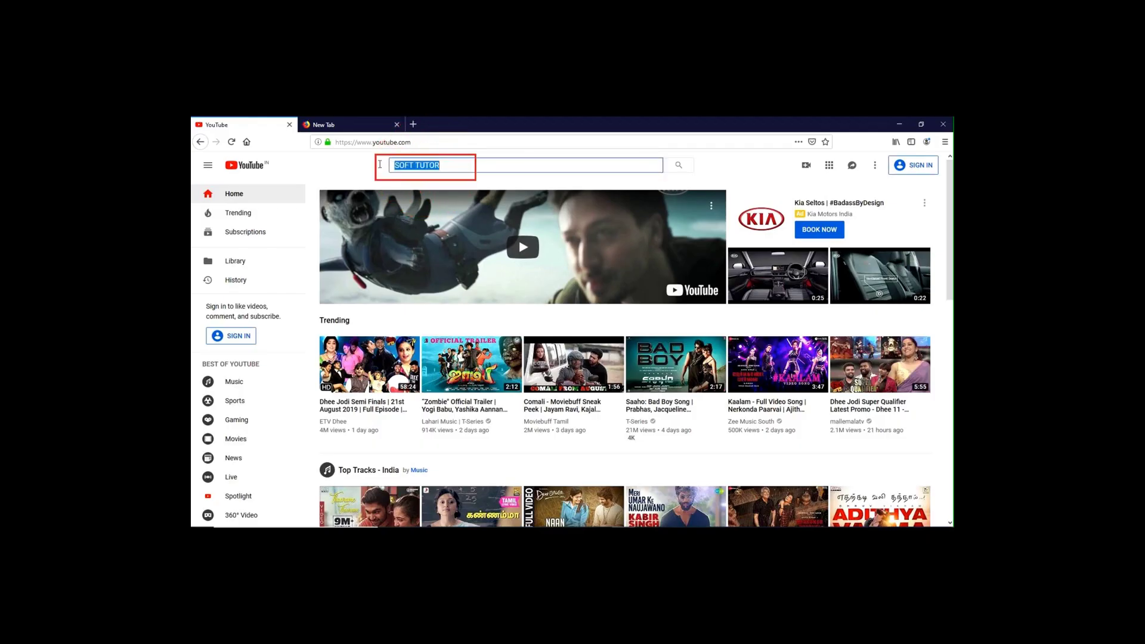
Search SOFT TUTOR, open the channel, and scroll through its Videos grid and back.
click(683, 167)
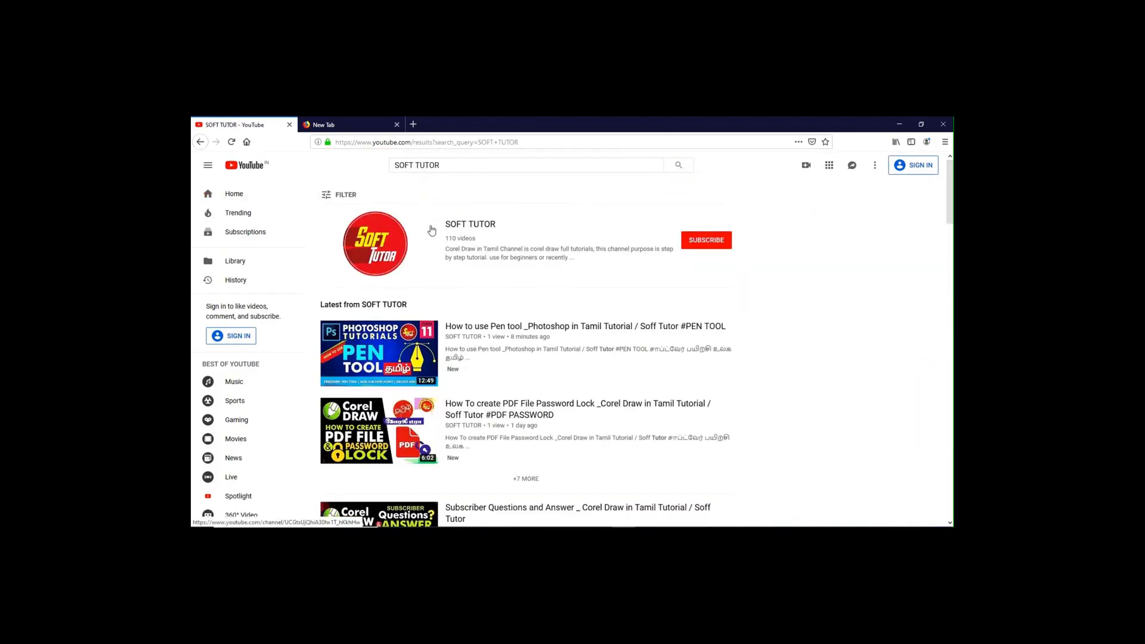
click(459, 226)
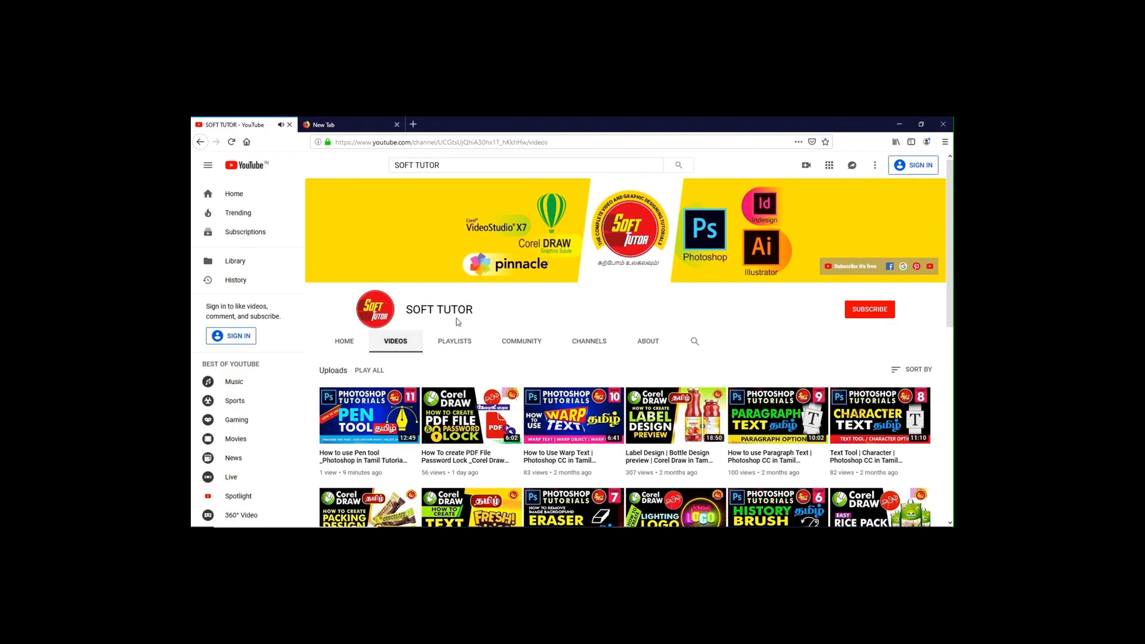
scroll(397, 397, down, 1)
scroll(499, 328, down, 1)
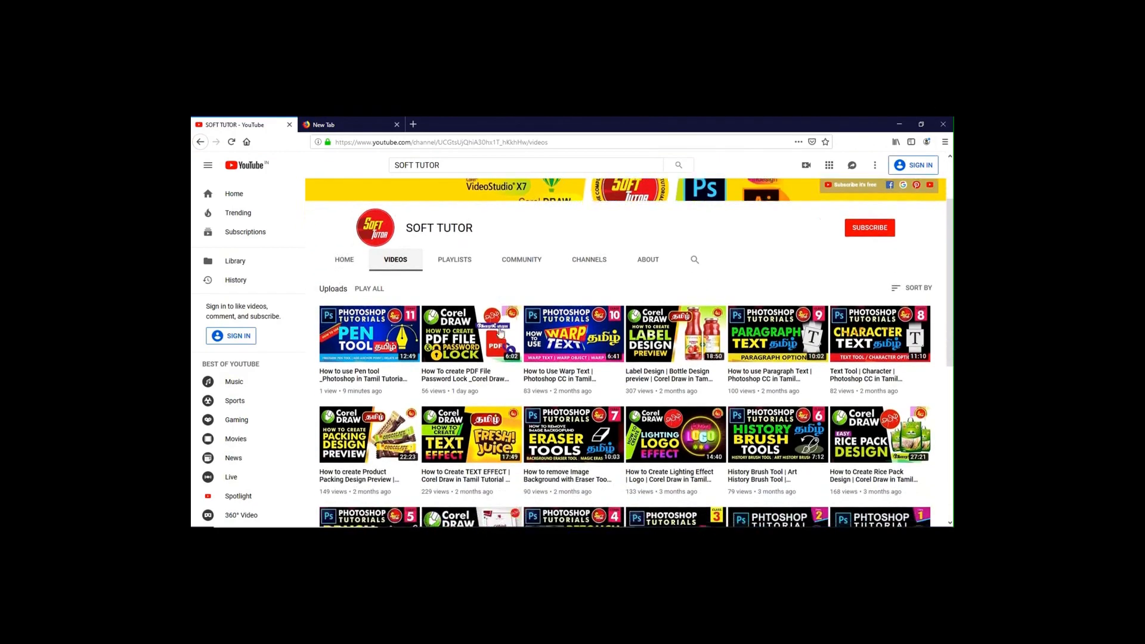
scroll(499, 329, down, 1)
scroll(501, 332, down, 1)
scroll(500, 332, down, 2)
scroll(500, 333, down, 1)
scroll(500, 332, down, 1)
scroll(499, 332, down, 1)
scroll(500, 332, down, 1)
scroll(500, 332, down, 1)
scroll(500, 333, down, 1)
scroll(500, 333, down, 2)
scroll(499, 332, down, 1)
scroll(499, 333, down, 1)
scroll(499, 333, down, 1)
scroll(500, 333, down, 1)
scroll(500, 333, down, 1)
scroll(500, 332, down, 1)
scroll(499, 333, down, 1)
scroll(499, 333, down, 1)
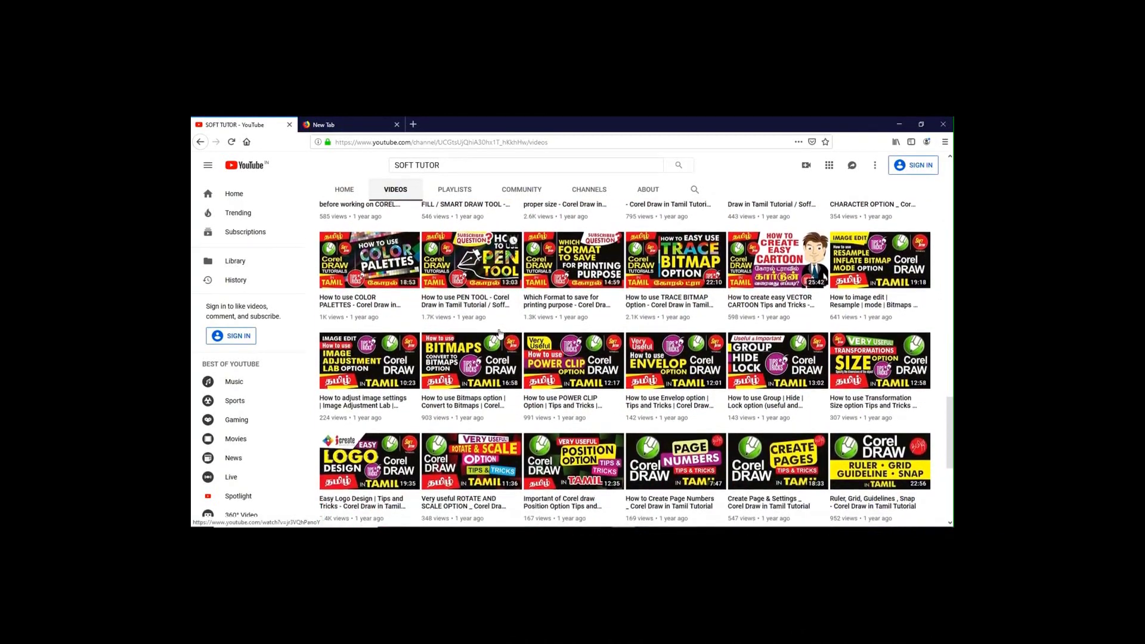
scroll(500, 333, down, 2)
scroll(499, 333, down, 2)
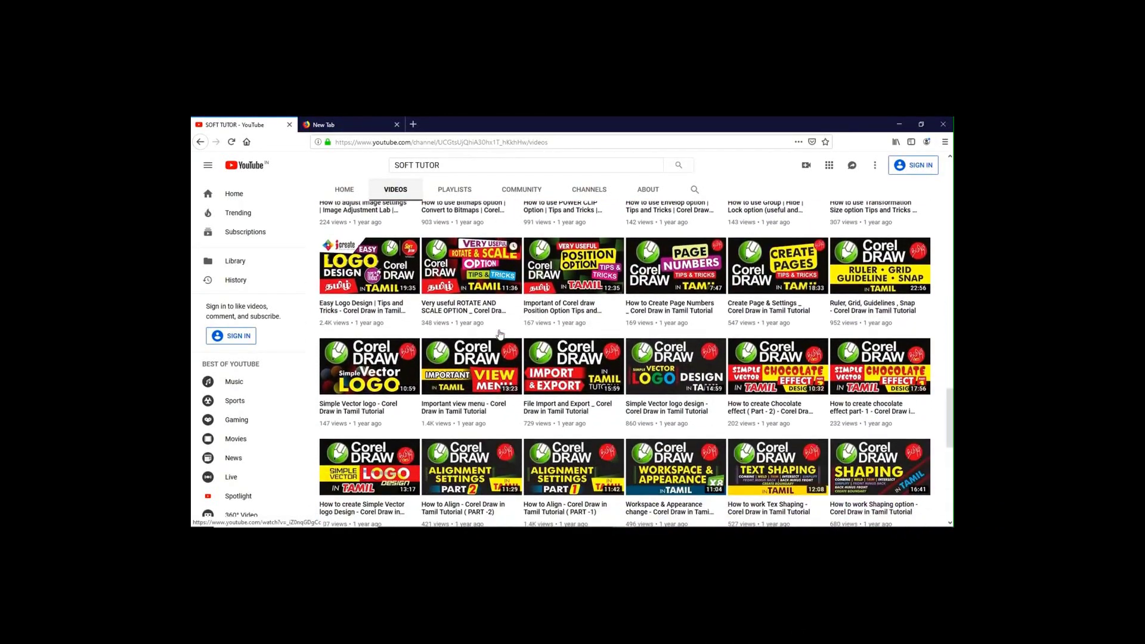
scroll(499, 334, down, 1)
scroll(499, 336, down, 1)
scroll(500, 334, down, 1)
scroll(500, 332, down, 1)
scroll(501, 332, down, 2)
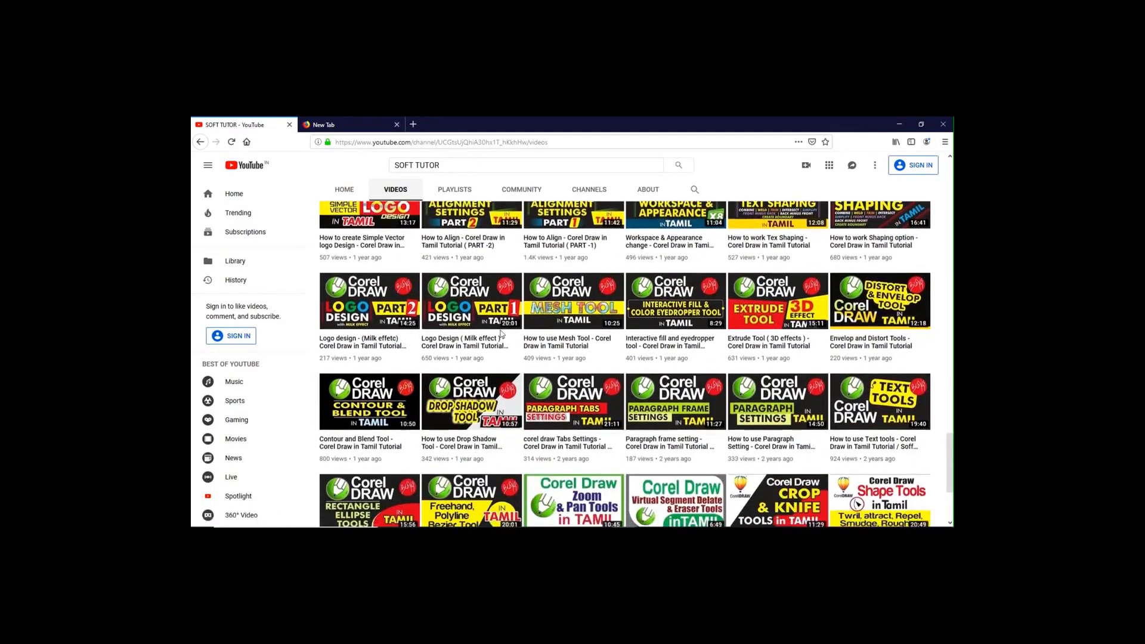
scroll(507, 332, up, 5)
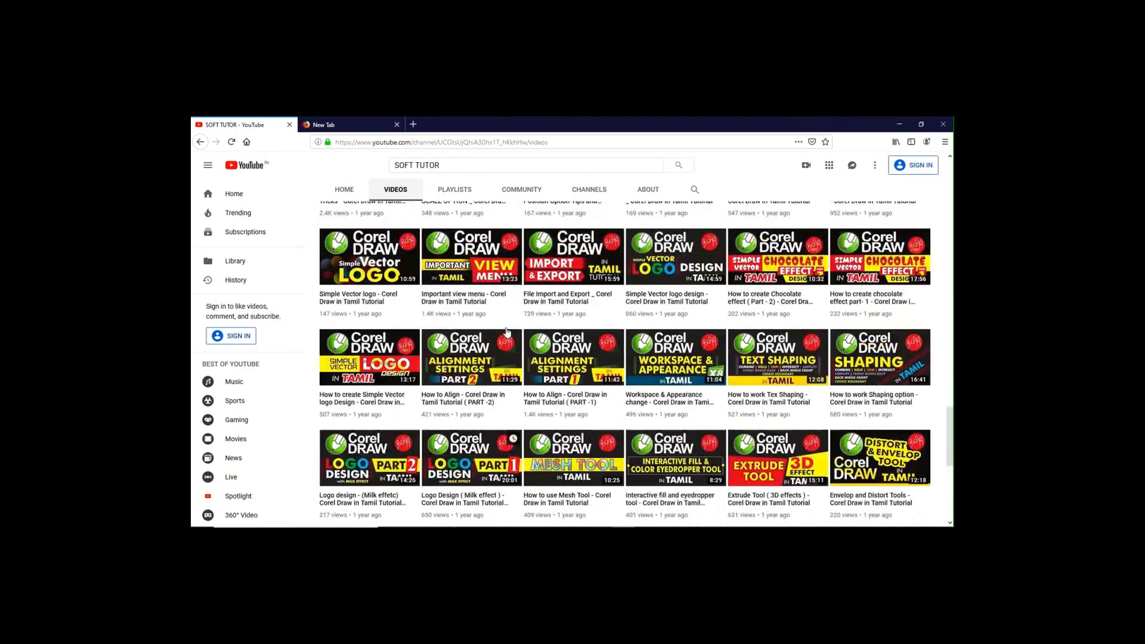
scroll(507, 332, up, 5)
scroll(507, 332, up, 5)
scroll(506, 332, up, 5)
scroll(507, 332, up, 5)
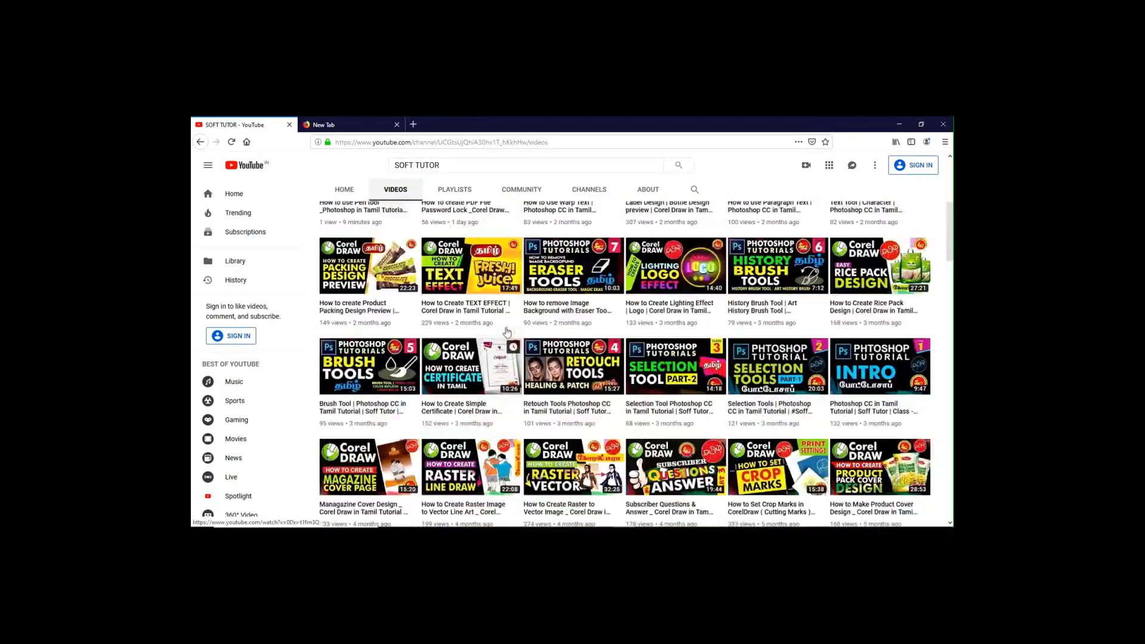
scroll(507, 332, up, 5)
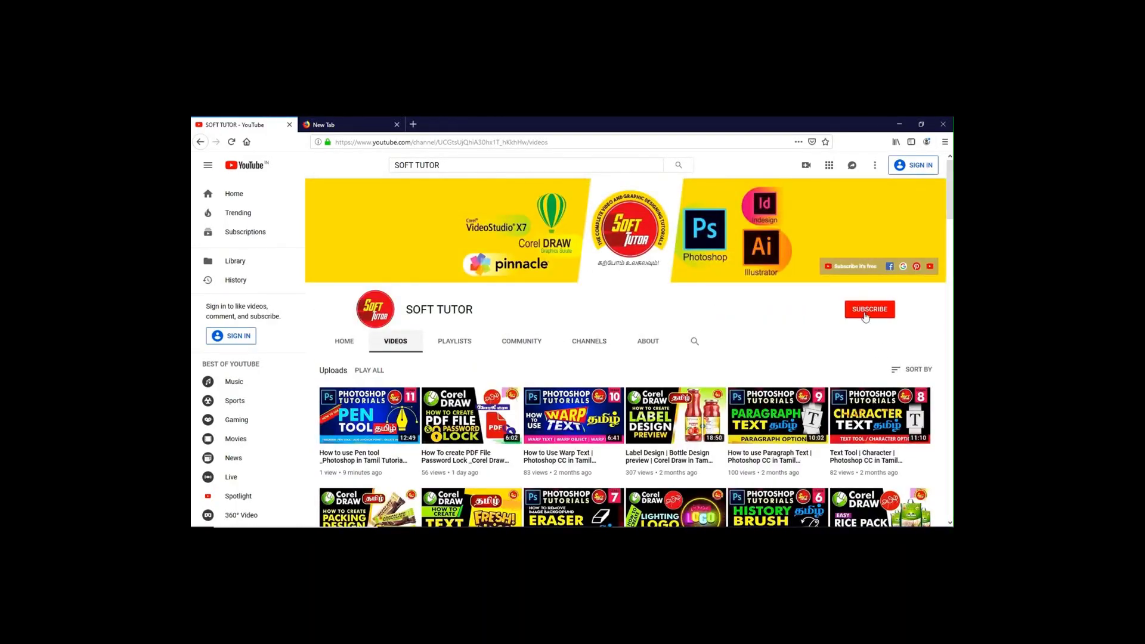